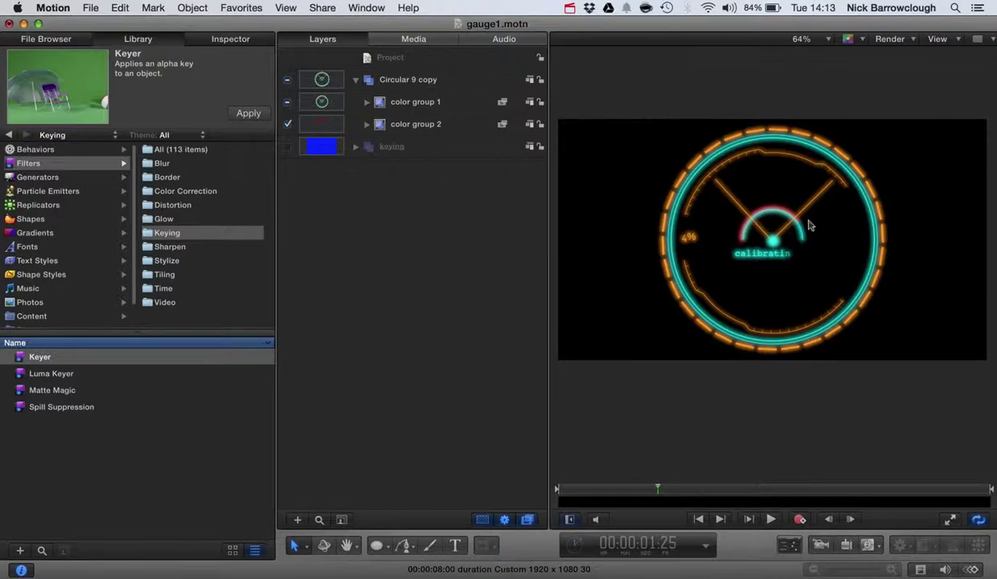
Preview the gauge animation, then place the gauge1 HUD generator above the soldier clip.
{"action": "left_click", "coordinate": [771, 519]}
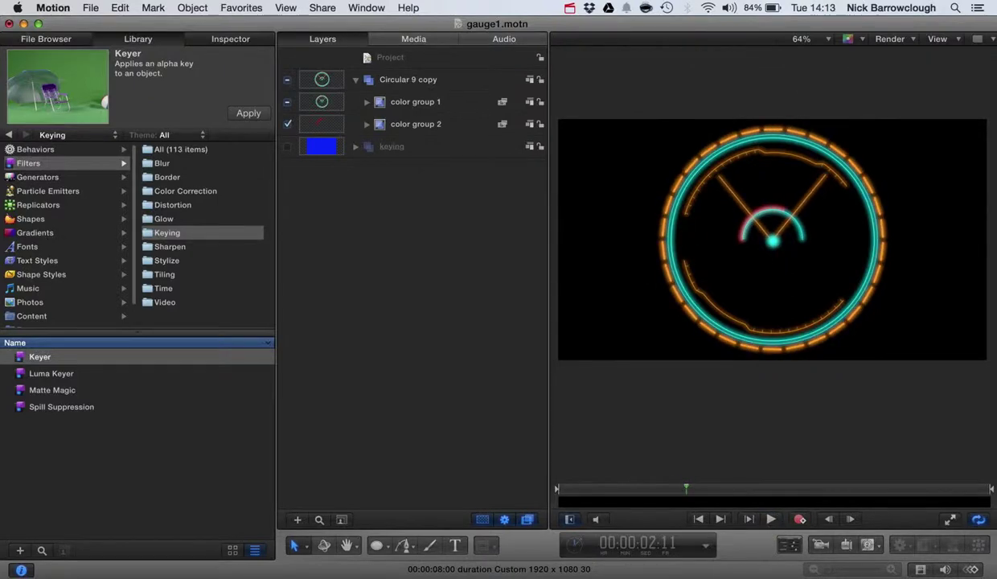
{"action": "left_click", "coordinate": [796, 572]}
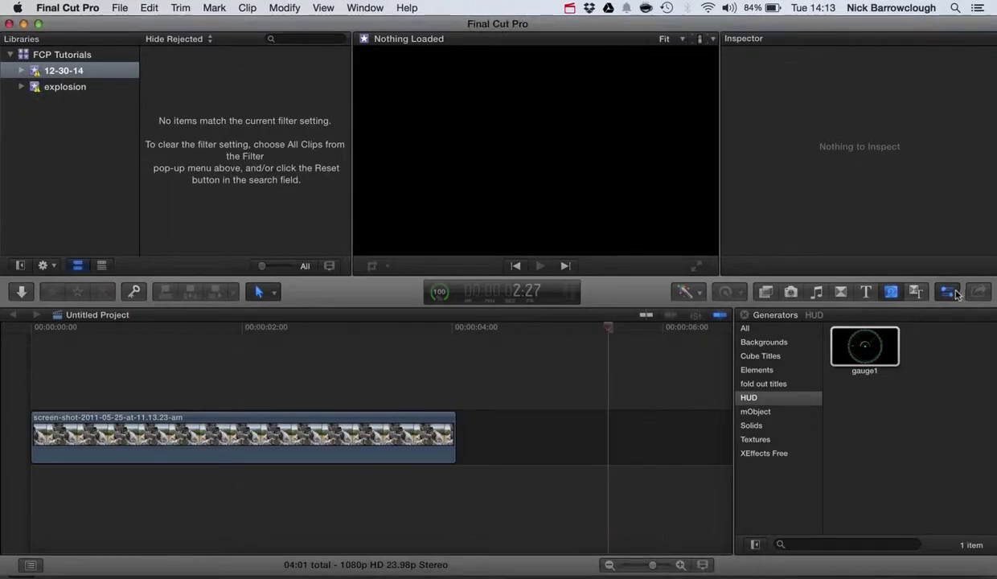
{"action": "left_click", "coordinate": [891, 291]}
{"action": "left_click", "coordinate": [891, 291]}
{"action": "left_click", "coordinate": [865, 346]}
{"action": "left_click_drag", "start_coordinate": [865, 346], "coordinate": [93, 386]}
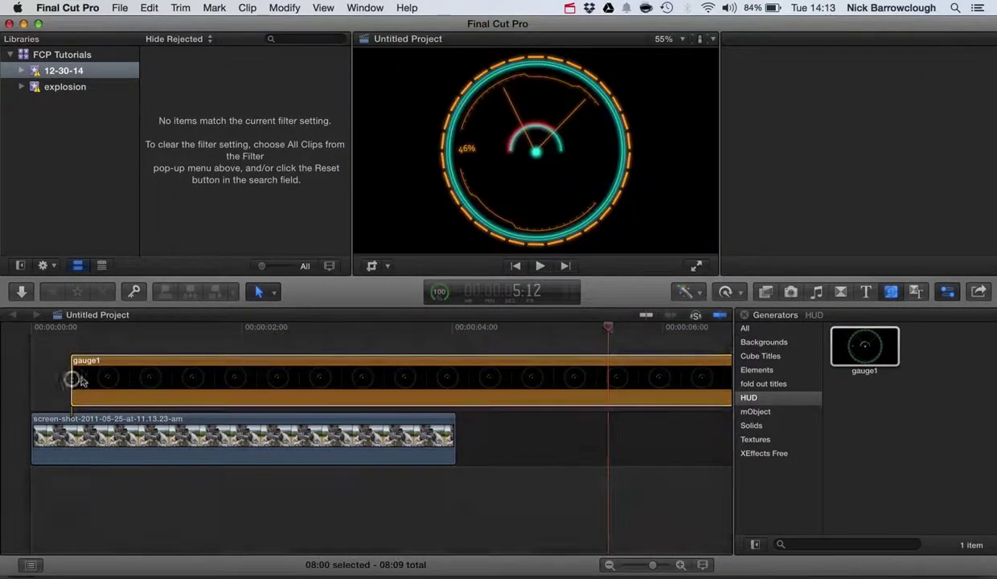
Scrub through the gauge overlay on the soldier and show gauge1's published parameters.
{"action": "left_click", "coordinate": [172, 329]}
{"action": "left_click_drag", "start_coordinate": [173, 330], "coordinate": [340, 316]}
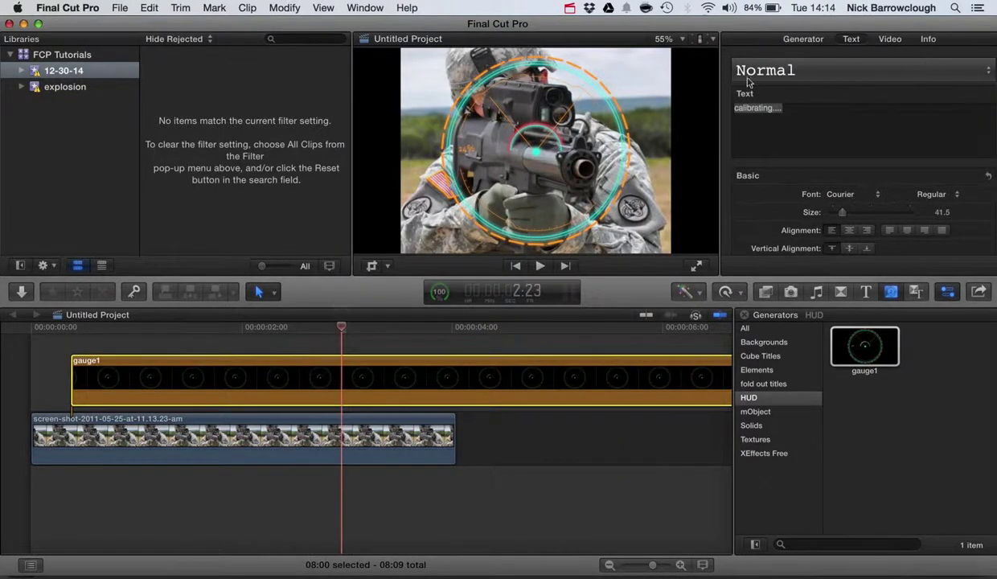
{"action": "left_click", "coordinate": [793, 38]}
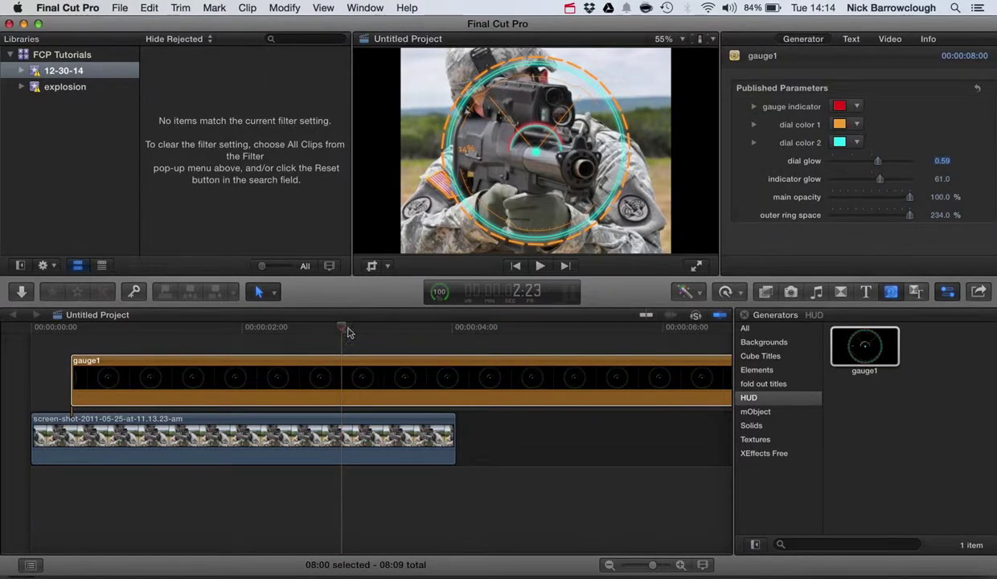
{"action": "left_click_drag", "start_coordinate": [342, 326], "coordinate": [279, 329]}
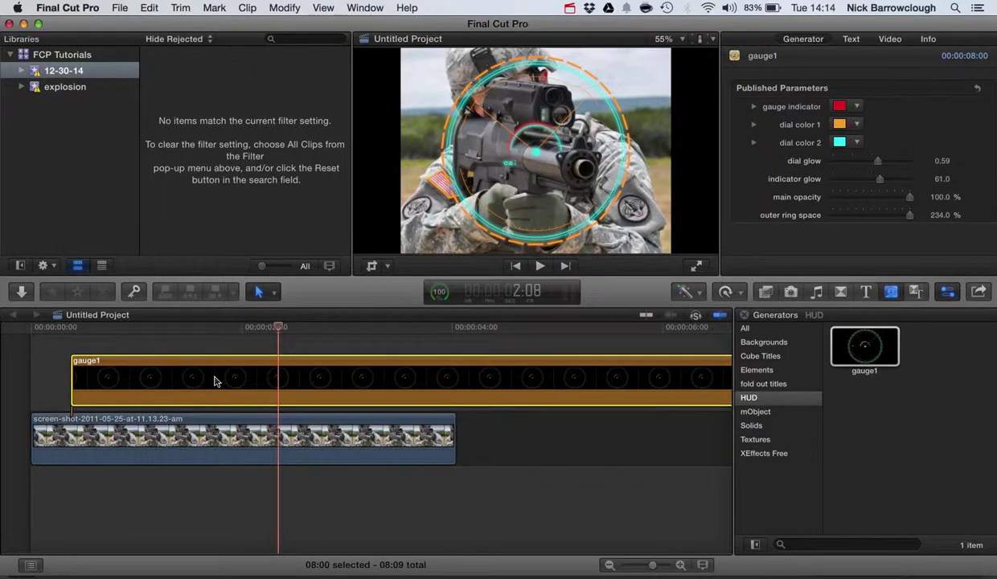
Delete the gauge1 clip, scrub back through the soldier footage, and return to Motion.
{"action": "key", "text": "Delete"}
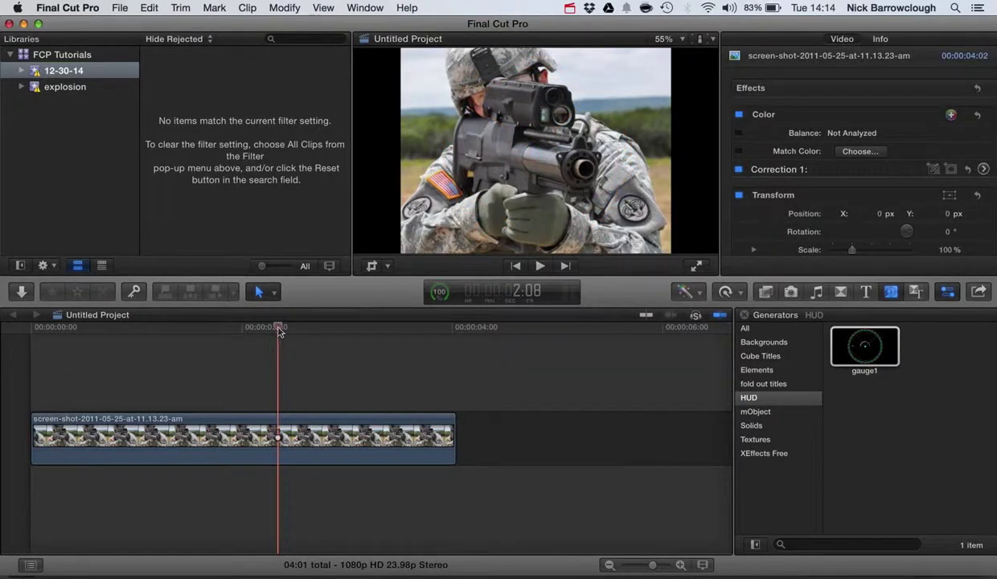
{"action": "left_click_drag", "start_coordinate": [279, 328], "coordinate": [189, 327]}
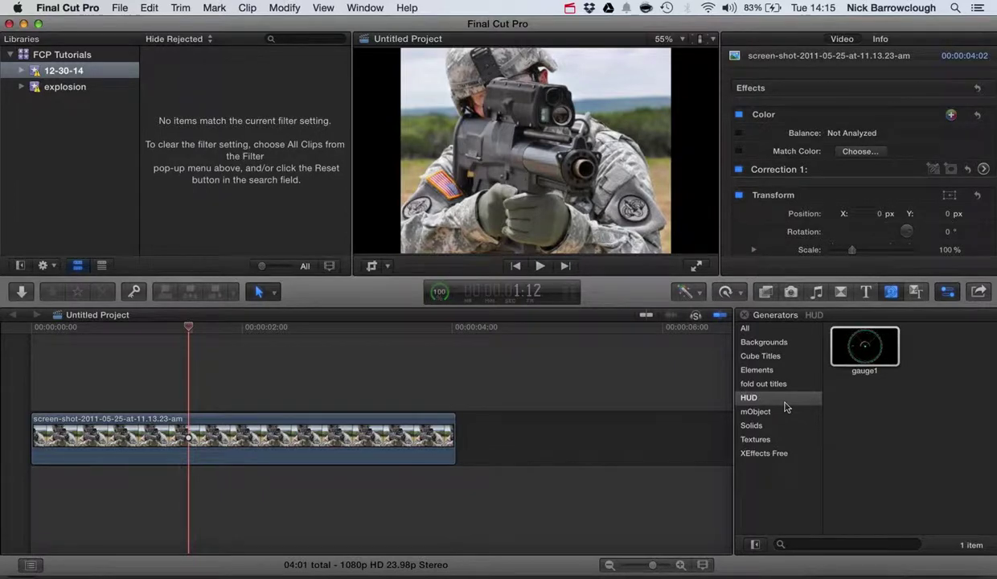
{"action": "left_click", "coordinate": [781, 572]}
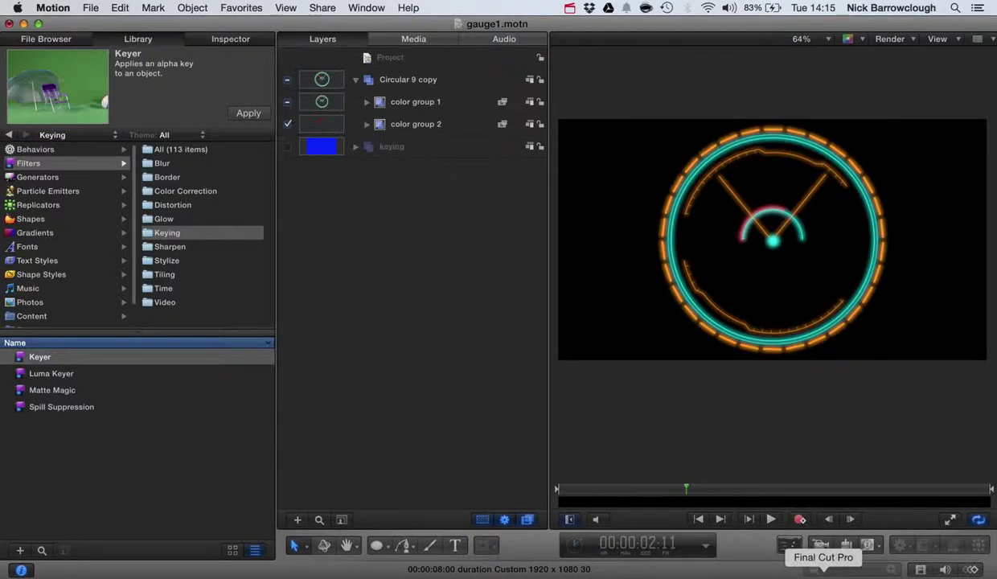
{"action": "left_click", "coordinate": [821, 571]}
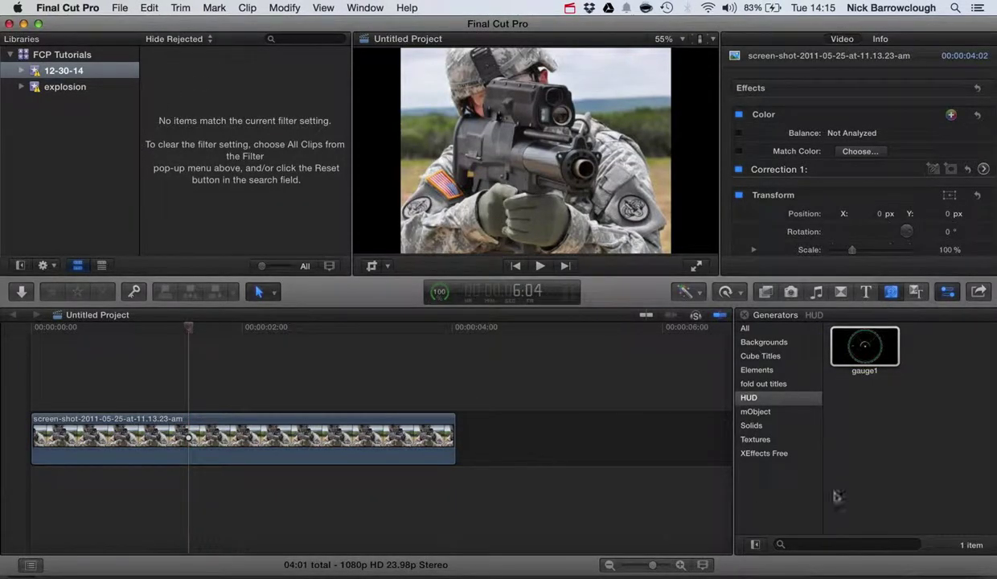
{"action": "left_click", "coordinate": [63, 72]}
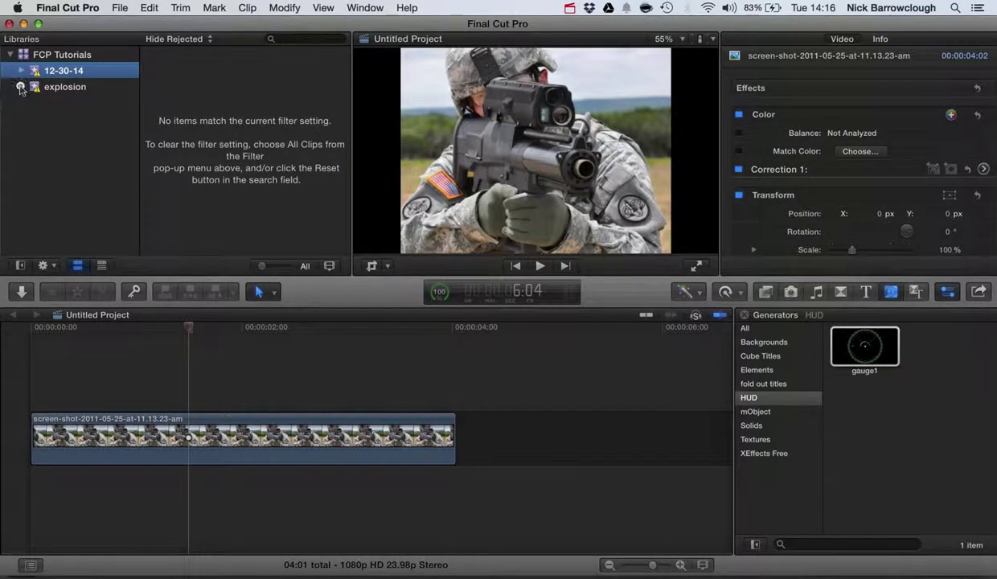
{"action": "left_click", "coordinate": [46, 90]}
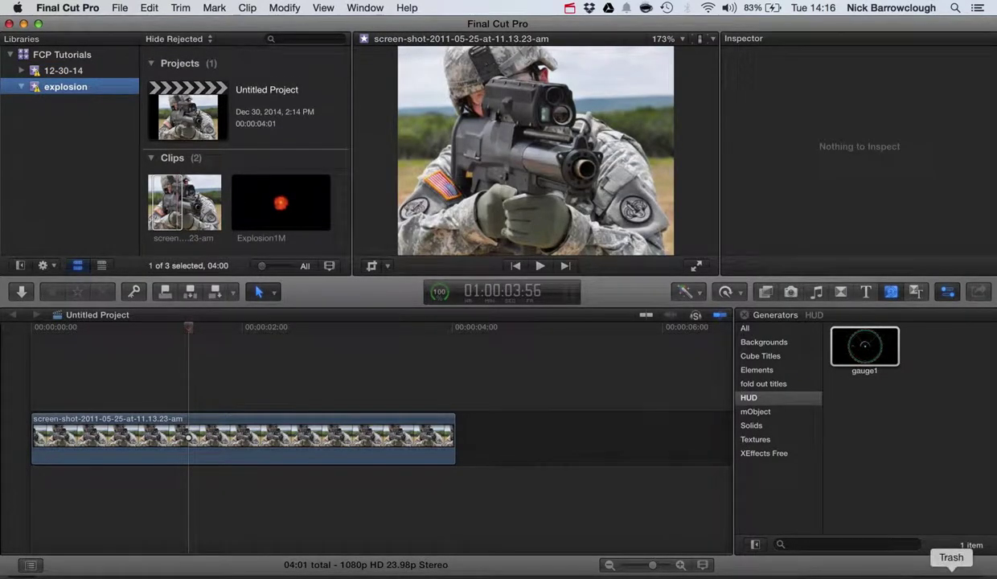
{"action": "left_click", "coordinate": [315, 220]}
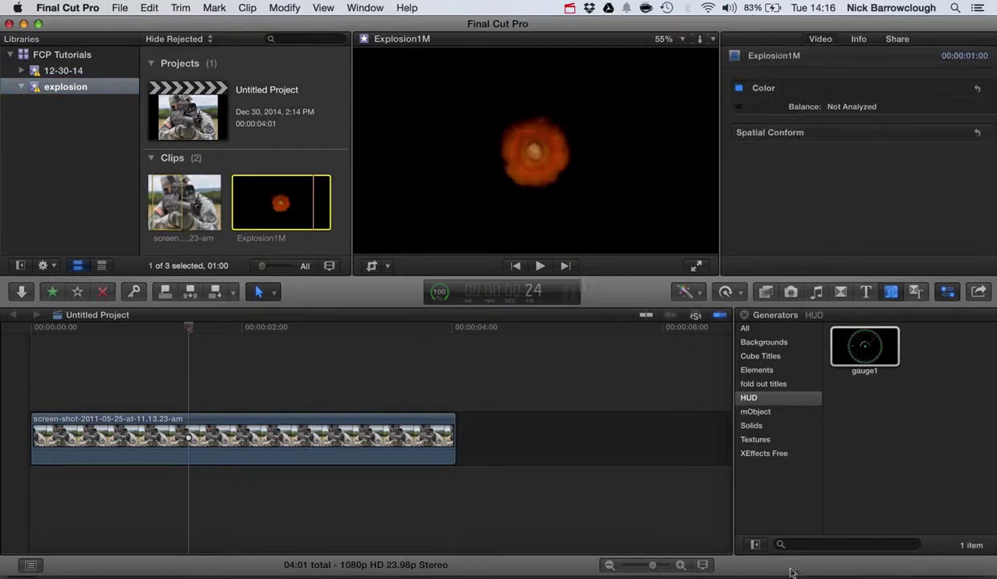
{"action": "left_click", "coordinate": [784, 573]}
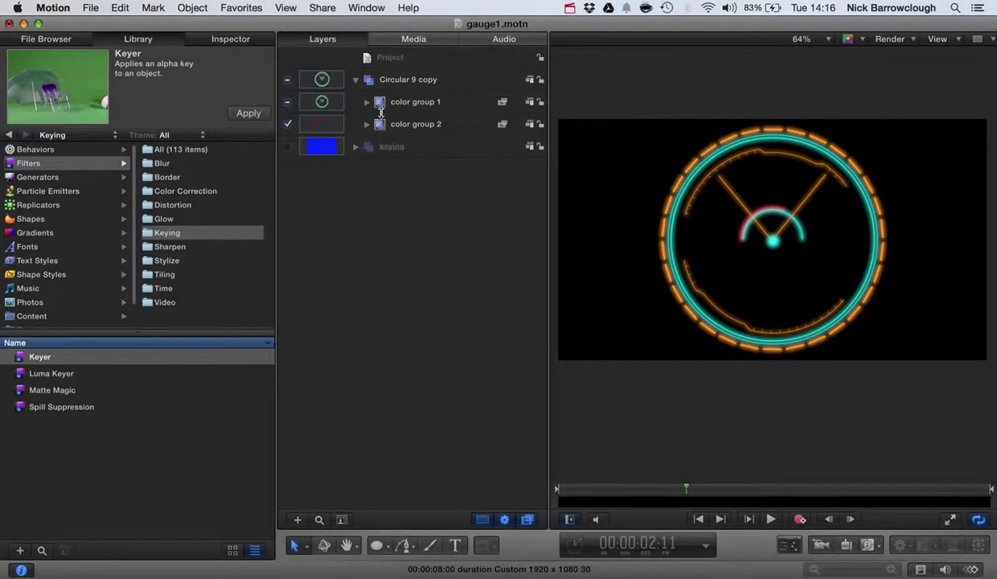
Expand the keying group and turn it on to show the blue Color Solid background.
{"action": "left_click", "coordinate": [357, 148]}
{"action": "left_click", "coordinate": [288, 146]}
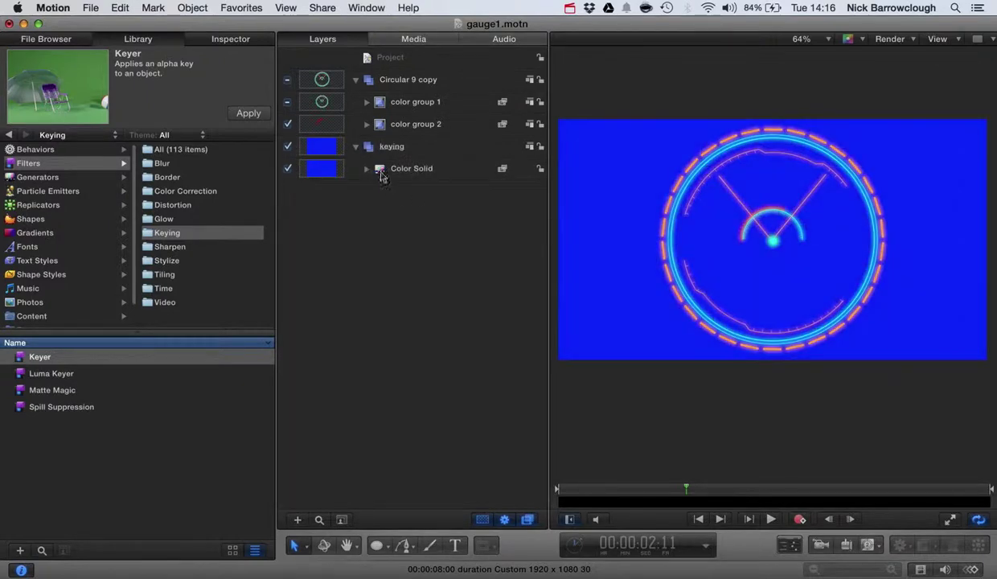
{"action": "left_click", "coordinate": [368, 170]}
{"action": "left_click", "coordinate": [368, 171]}
Remove the Keyer filter from the Color Solid layer.
{"action": "left_click", "coordinate": [367, 168]}
{"action": "left_click", "coordinate": [410, 186]}
{"action": "key", "text": "Delete"}
{"action": "left_click", "coordinate": [134, 40]}
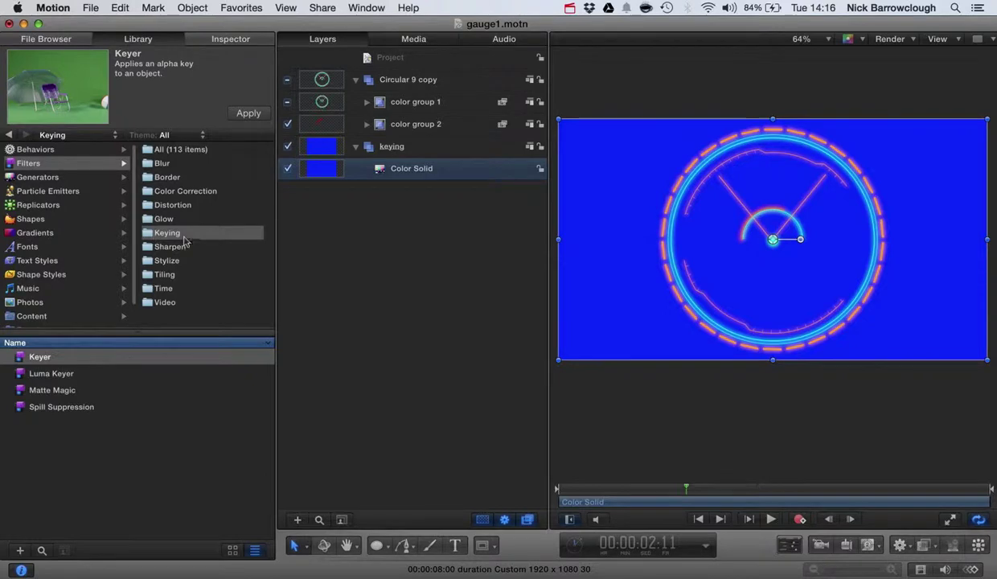
Apply the Keyer filter from Filters > Keying to the Color Solid layer.
{"action": "left_click", "coordinate": [182, 233]}
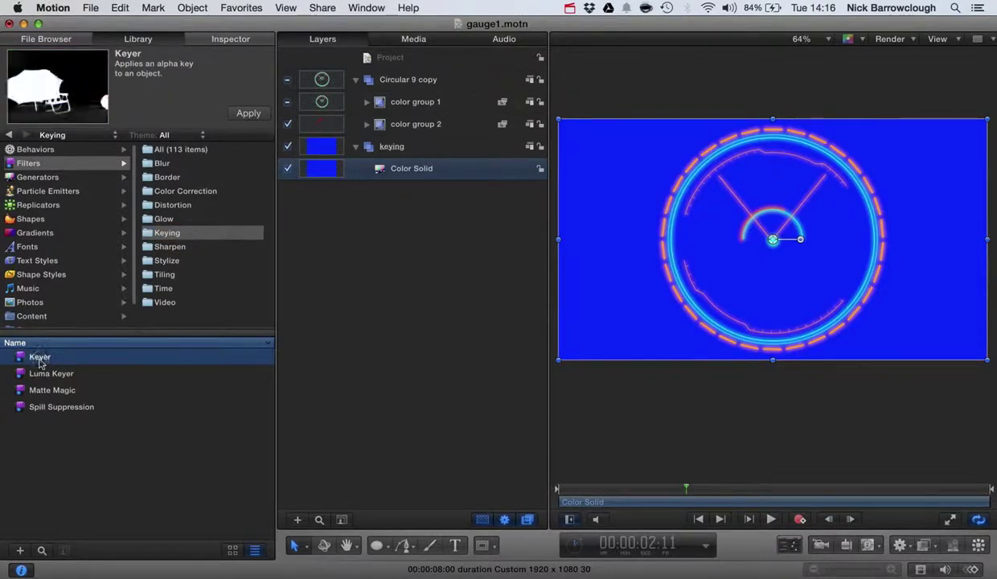
{"action": "left_click_drag", "start_coordinate": [38, 359], "coordinate": [416, 172]}
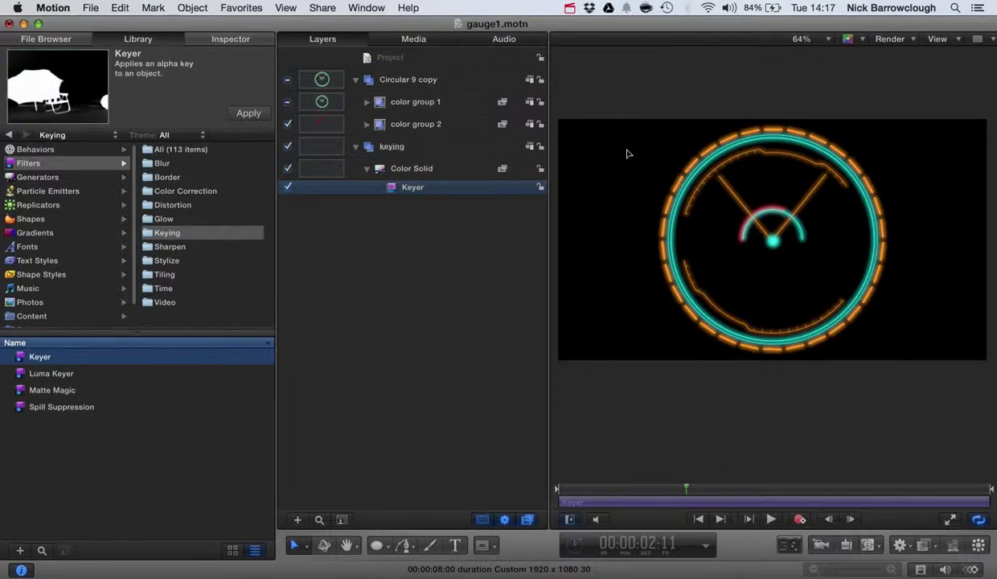
Set up a movie export using Apple ProRes 4444 with Color + Alpha, then continue.
{"action": "left_click", "coordinate": [304, 7]}
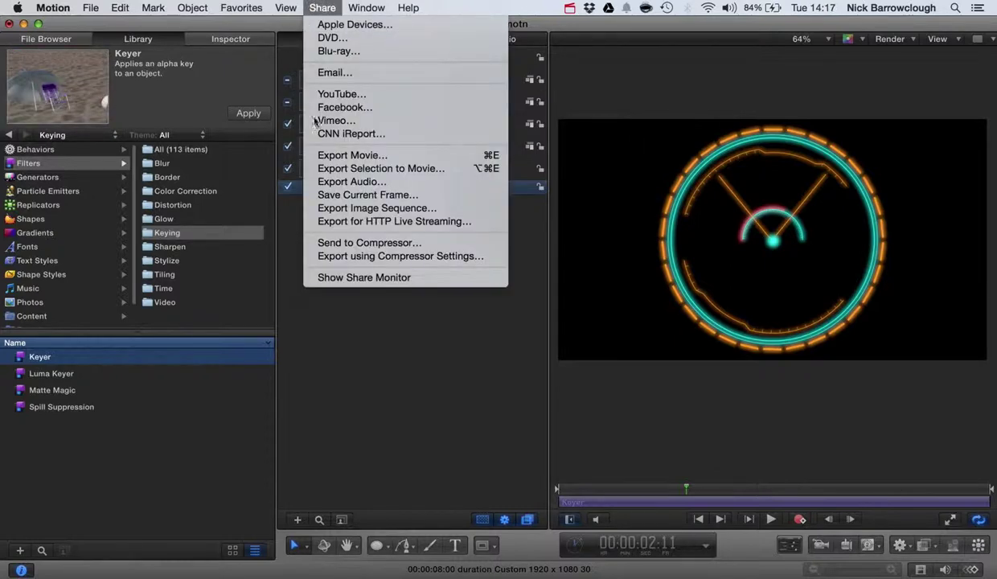
{"action": "left_click", "coordinate": [331, 159]}
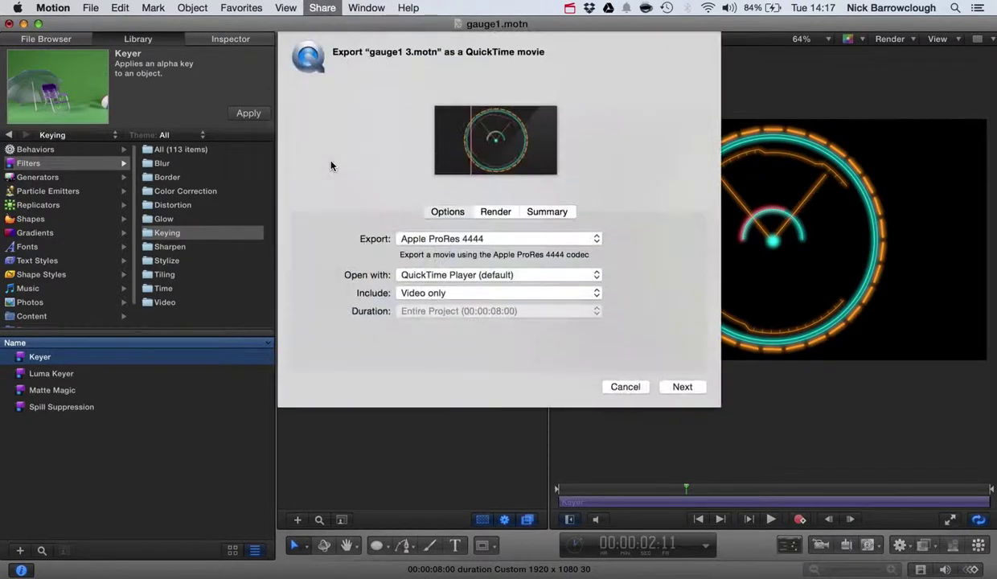
{"action": "left_click", "coordinate": [533, 240]}
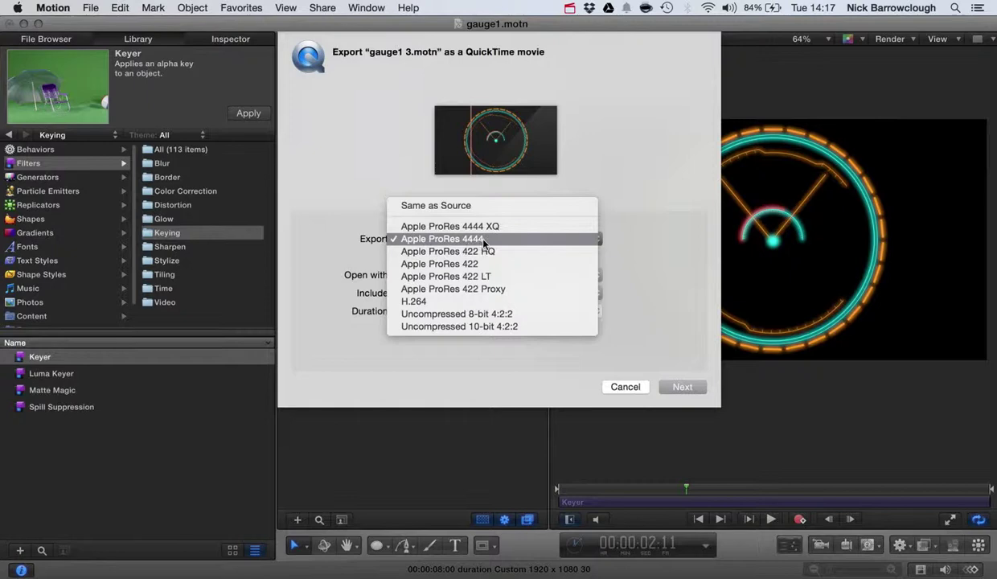
{"action": "left_click", "coordinate": [499, 239]}
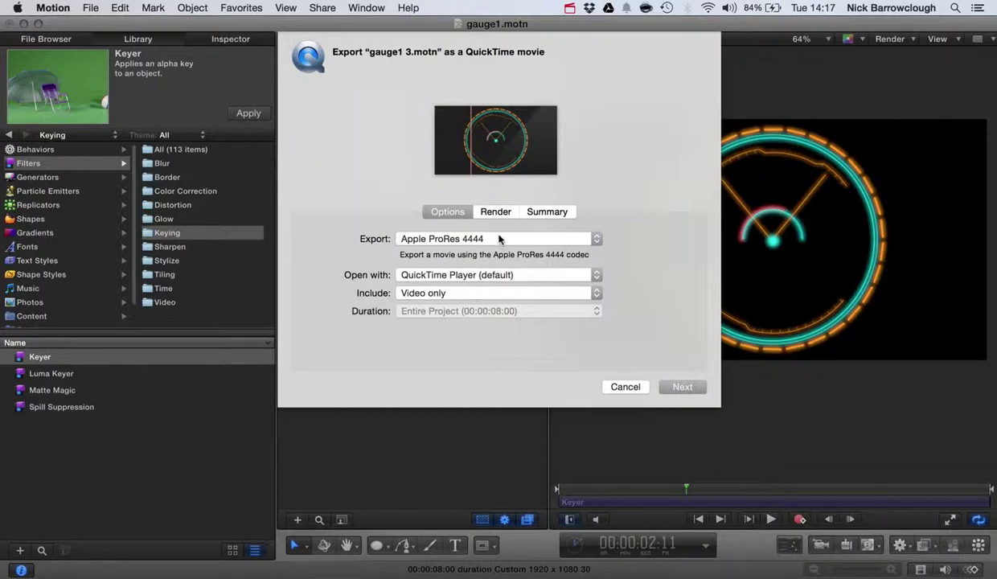
{"action": "left_click", "coordinate": [497, 212]}
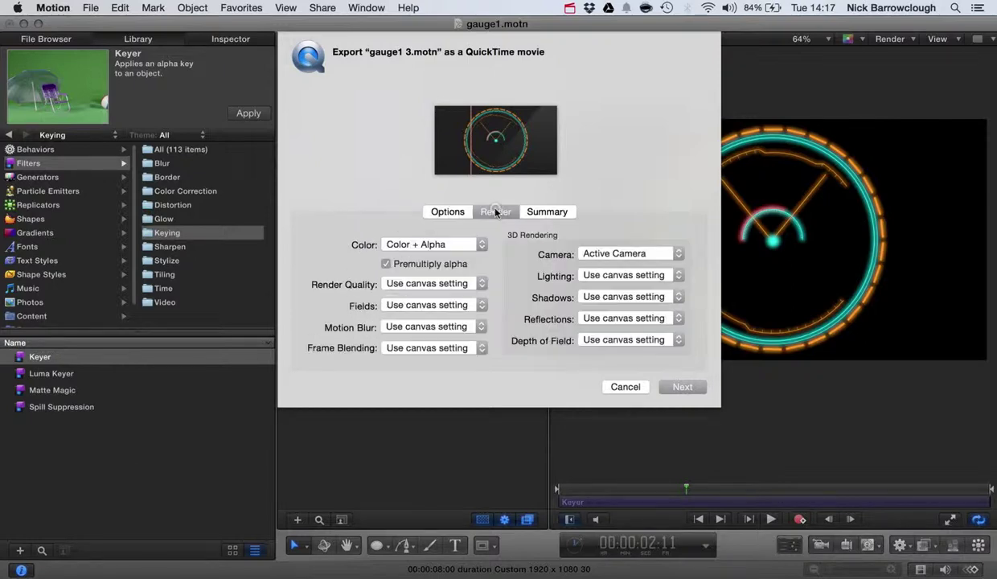
{"action": "left_click", "coordinate": [426, 244]}
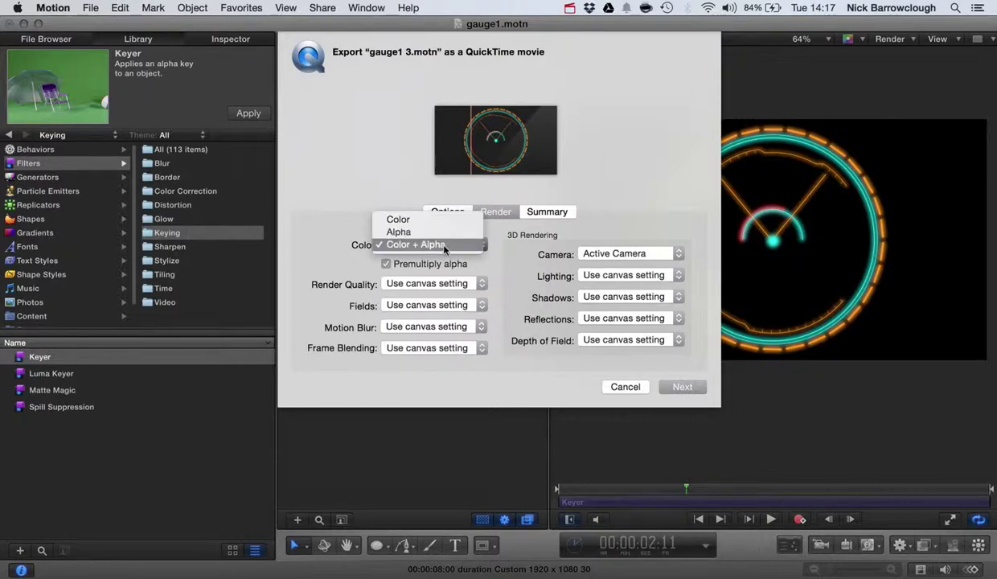
{"action": "left_click", "coordinate": [445, 246]}
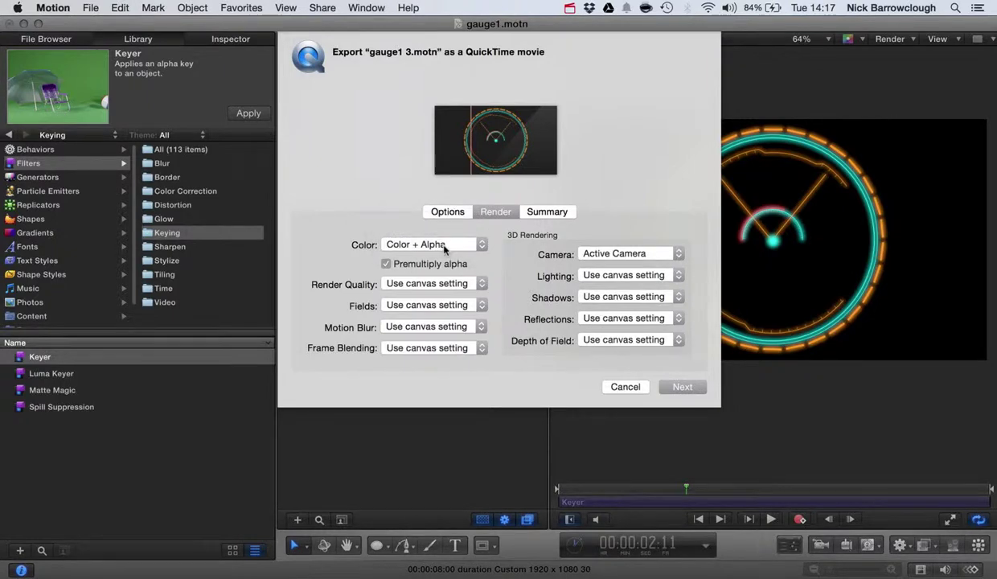
{"action": "left_click", "coordinate": [681, 386]}
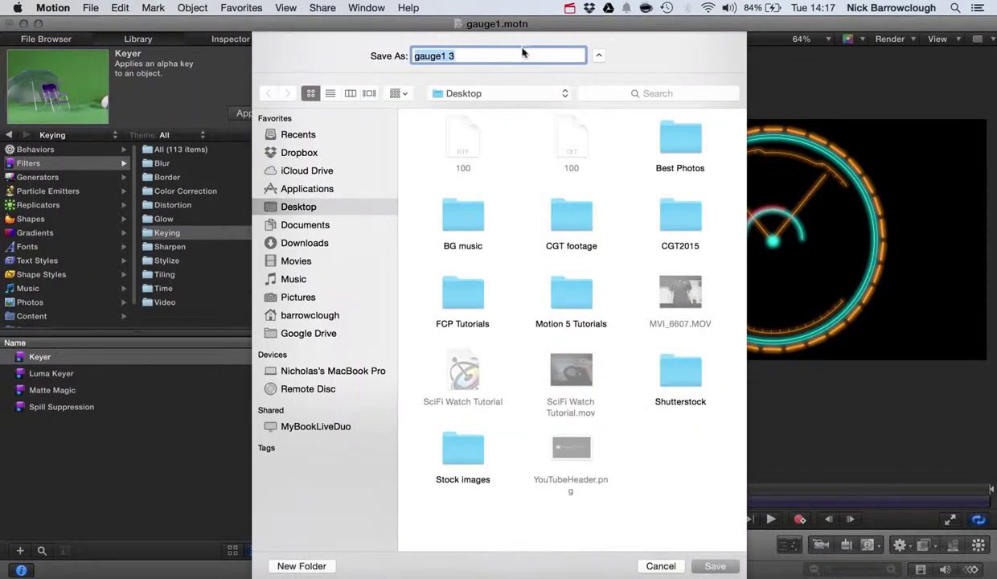
Save the export to the Desktop as gauge1.mov.
{"action": "key", "text": "Right"}
{"action": "key", "text": "BackSpace"}
{"action": "key", "text": "BackSpace"}
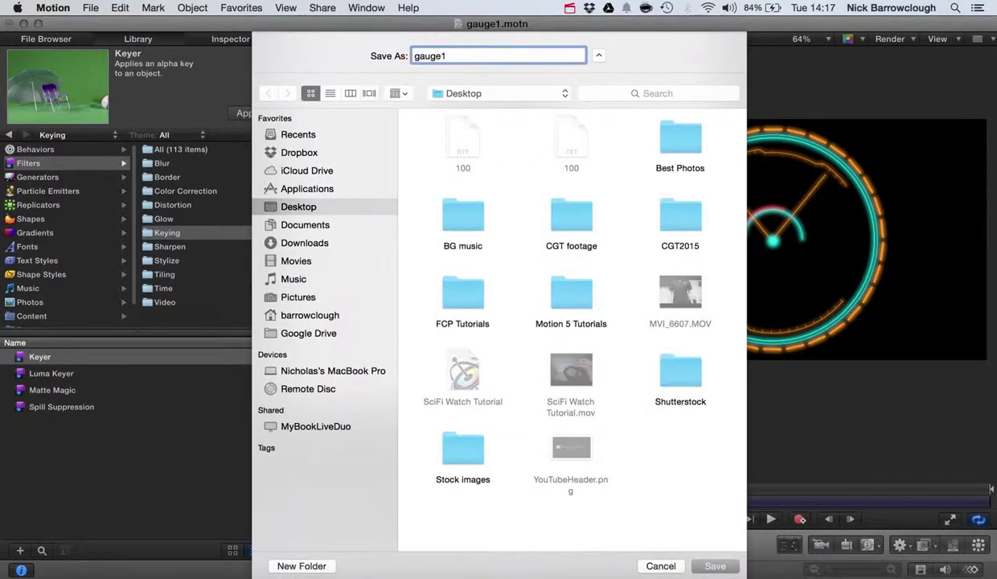
{"action": "left_click", "coordinate": [709, 565]}
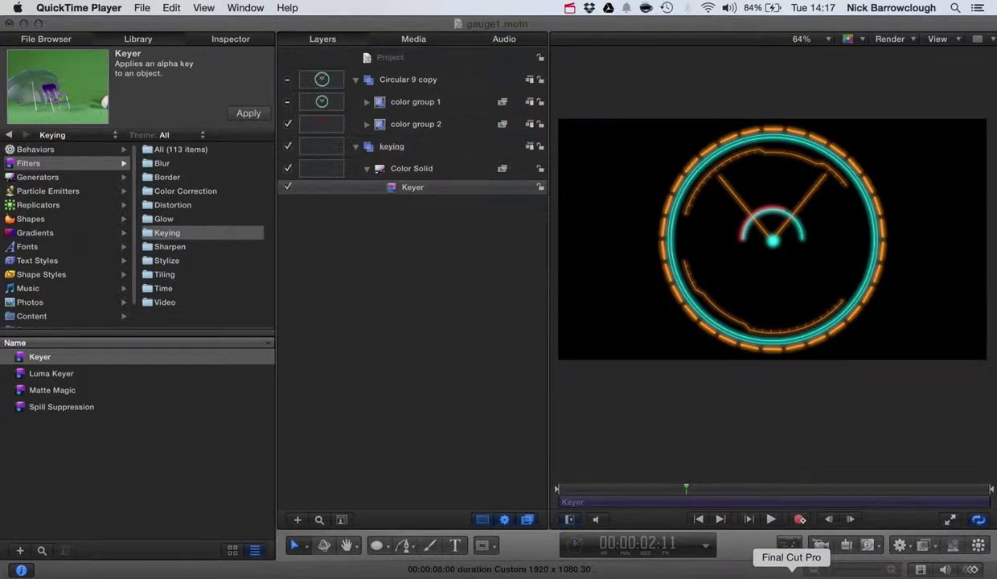
Move the 12-30-14 event to the Trash in Final Cut Pro.
{"action": "left_click", "coordinate": [791, 572]}
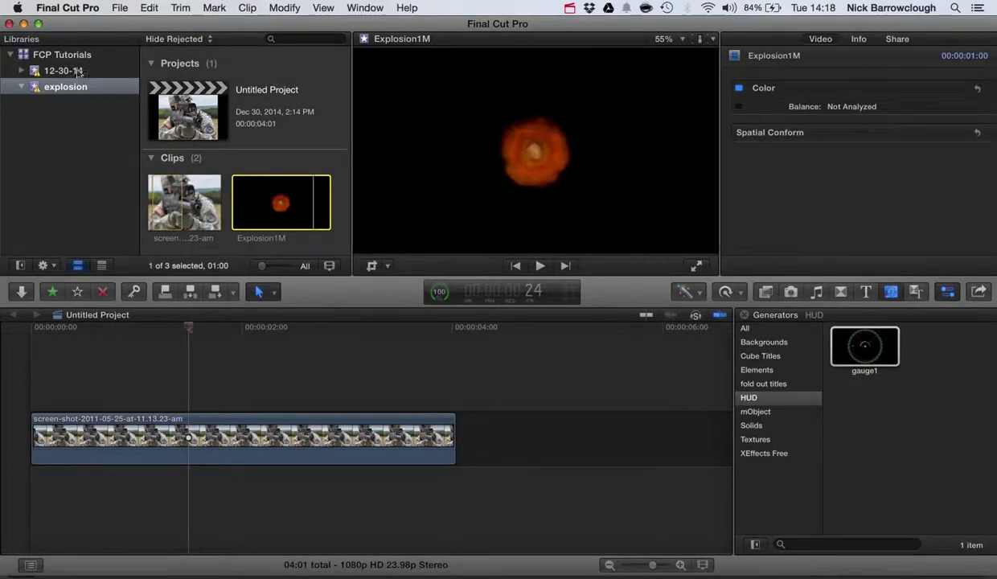
{"action": "left_click", "coordinate": [72, 71]}
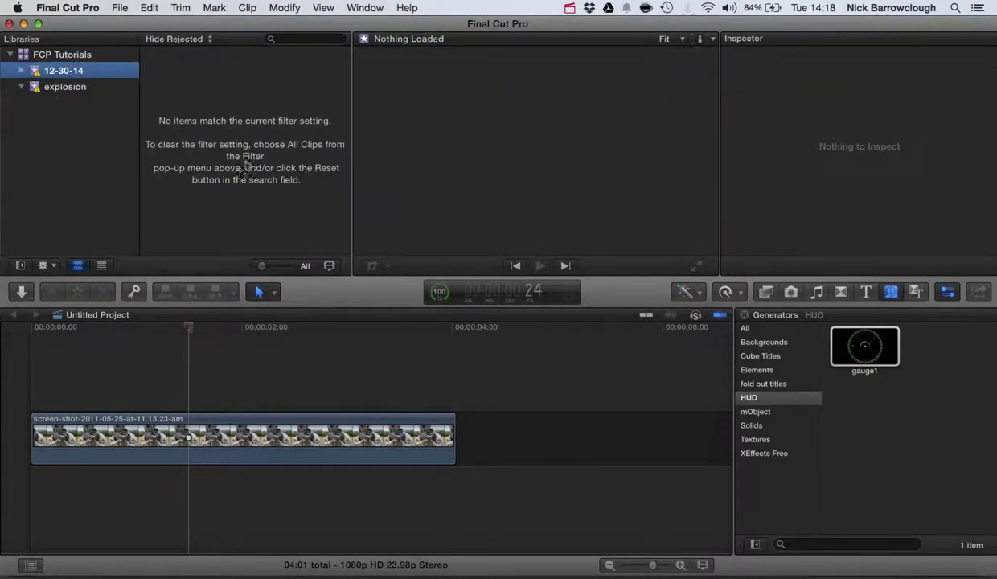
{"action": "left_click", "coordinate": [62, 74]}
{"action": "right_click", "coordinate": [62, 73]}
{"action": "left_click", "coordinate": [36, 74]}
{"action": "right_click", "coordinate": [36, 71]}
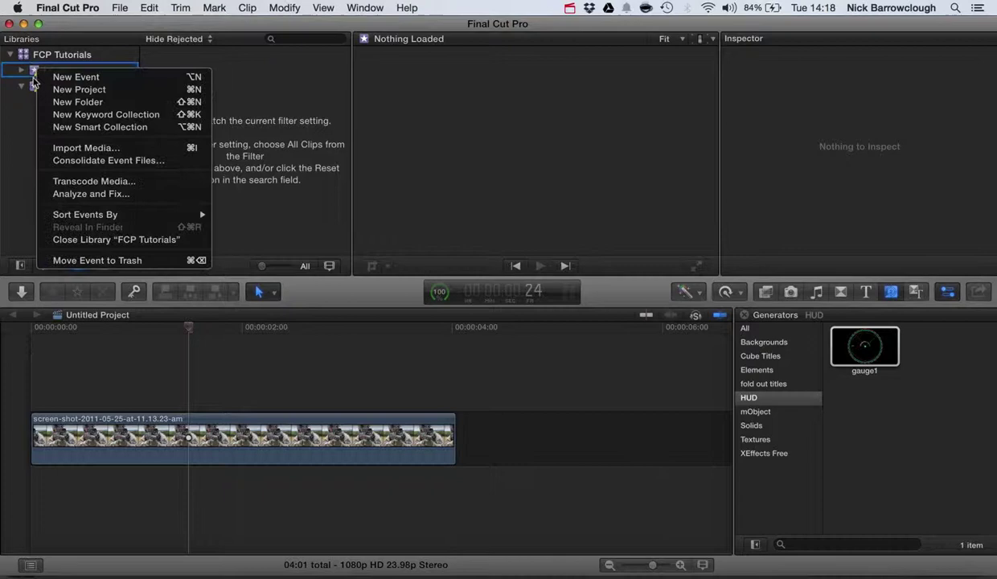
{"action": "left_click", "coordinate": [70, 259]}
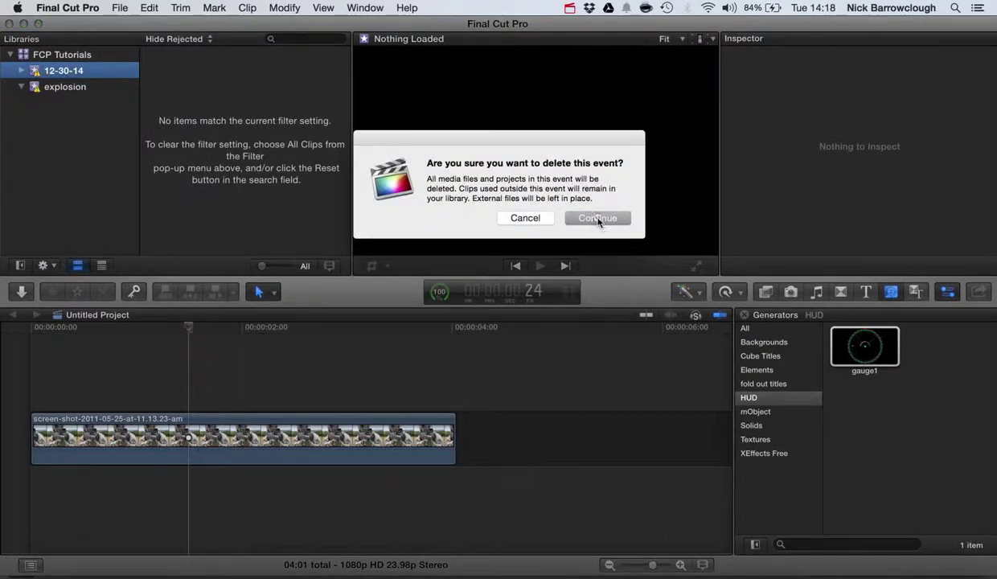
{"action": "left_click", "coordinate": [598, 219]}
Create a new event named 12-30-14.
{"action": "left_click", "coordinate": [119, 7]}
{"action": "mouse_move", "coordinate": [136, 30]}
{"action": "left_click", "coordinate": [378, 41]}
{"action": "left_click", "coordinate": [669, 216]}
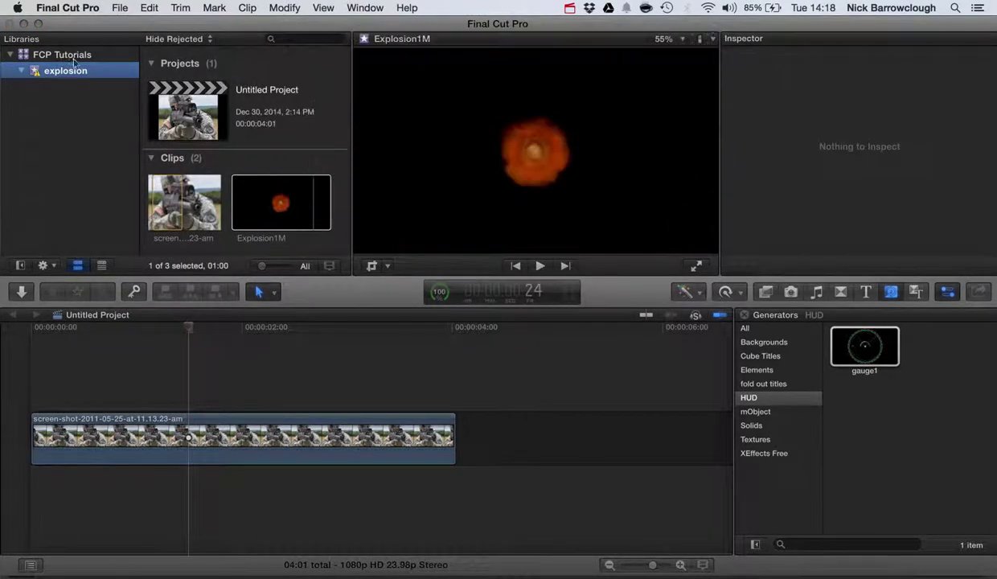
Import gauge1.mov into the 12-30-14 event.
{"action": "left_click", "coordinate": [66, 71]}
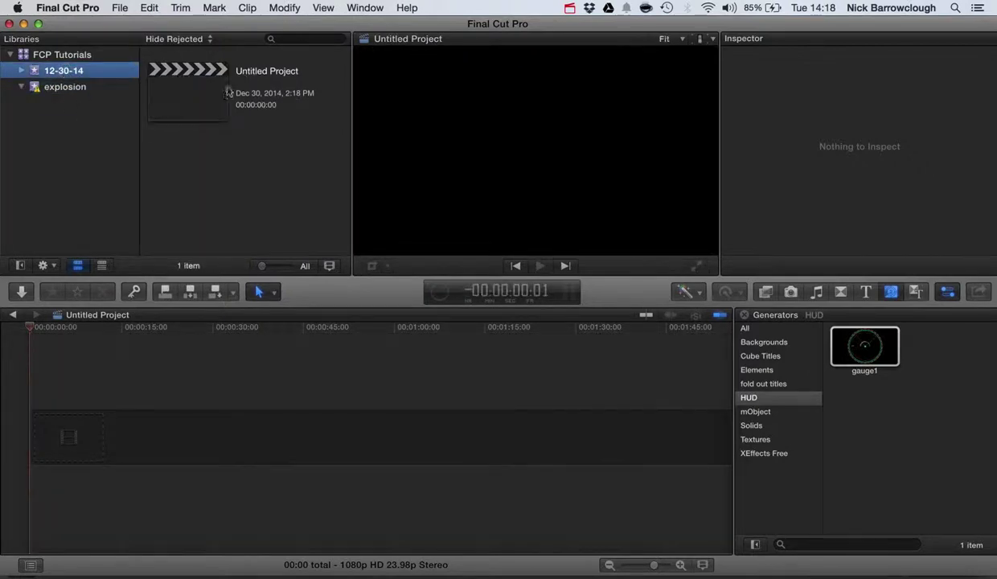
{"action": "right_click", "coordinate": [223, 174]}
{"action": "left_click", "coordinate": [251, 182]}
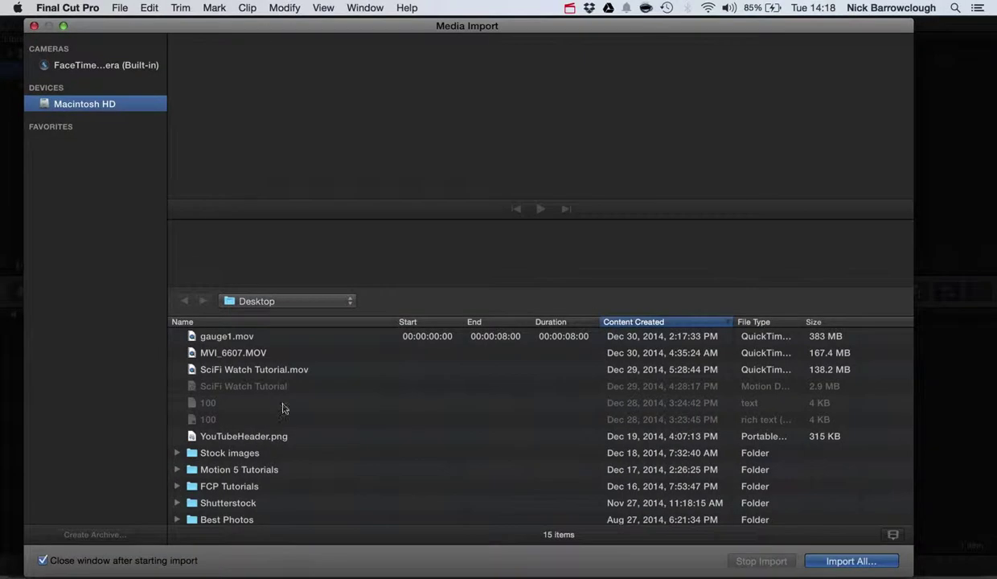
{"action": "left_click", "coordinate": [224, 342]}
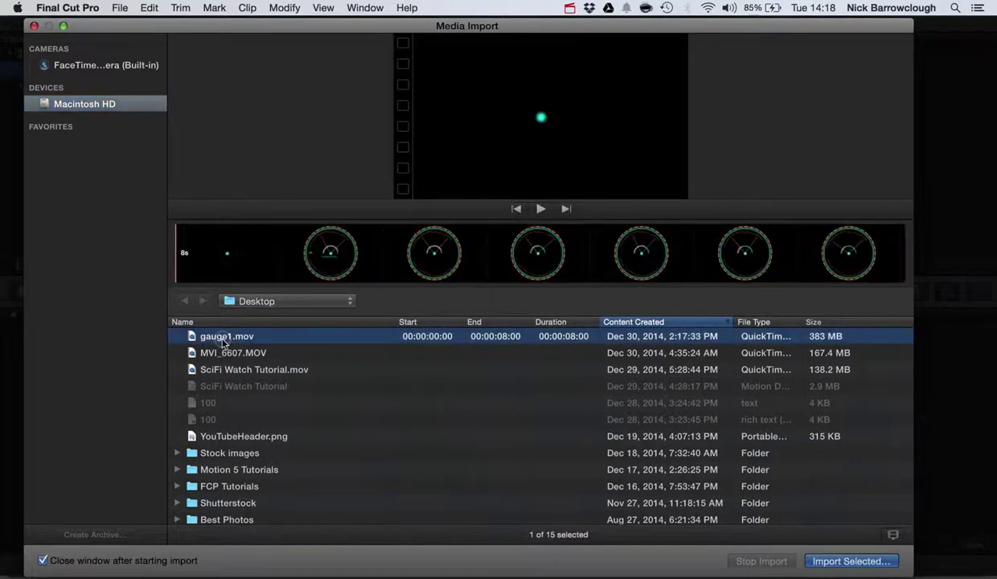
{"action": "left_click", "coordinate": [851, 562]}
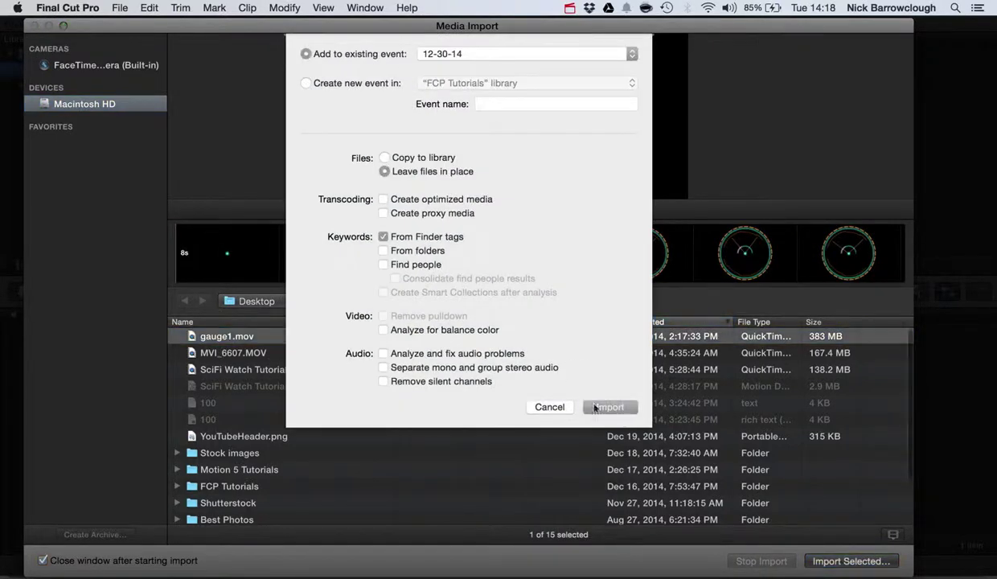
{"action": "left_click", "coordinate": [608, 407]}
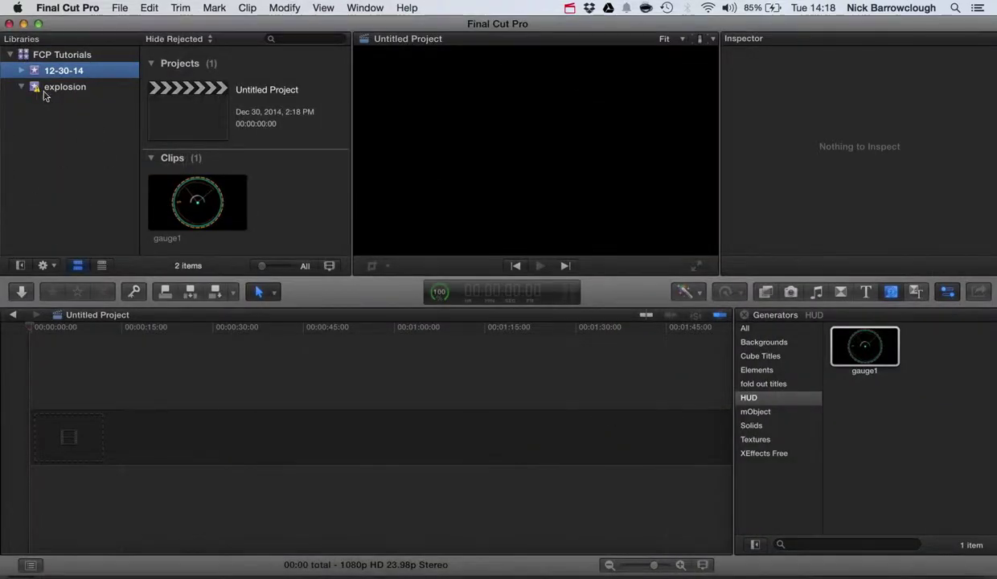
Add the soldier clip to the timeline at 1080p and lengthen it to about 1:39.
{"action": "left_click", "coordinate": [44, 92]}
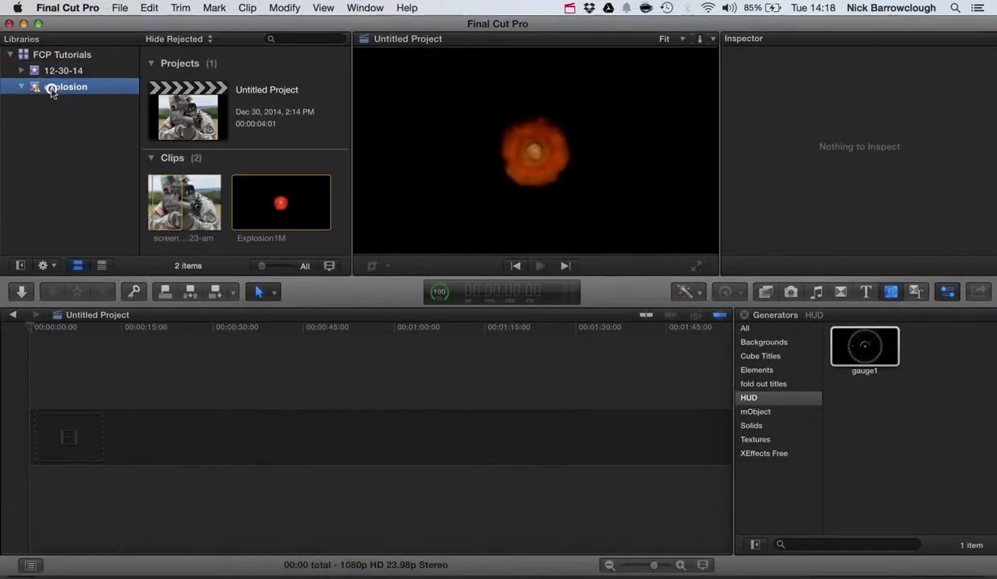
{"action": "left_click", "coordinate": [178, 198]}
{"action": "key", "text": "cmd+4"}
{"action": "left_click_drag", "start_coordinate": [178, 198], "coordinate": [56, 441]}
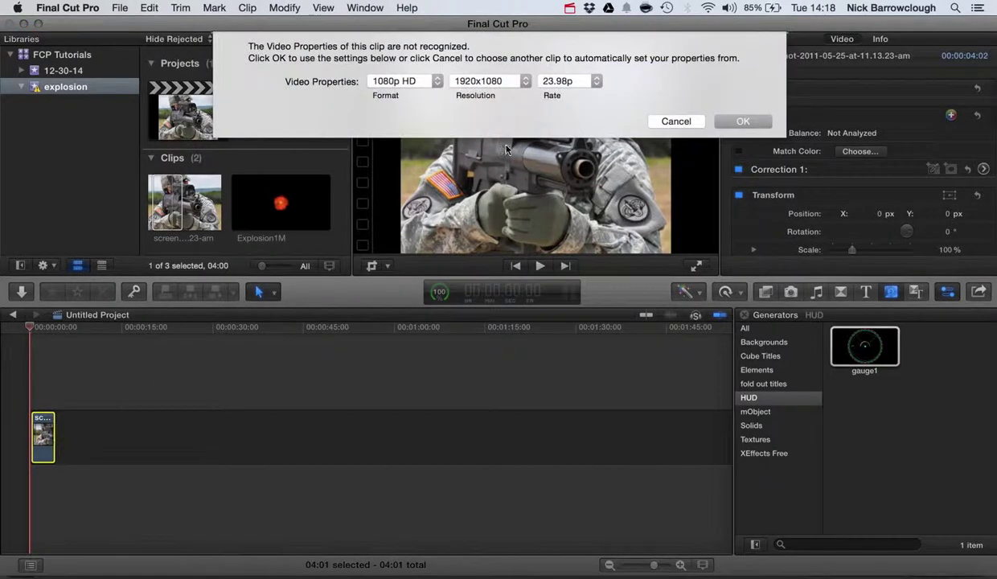
{"action": "left_click", "coordinate": [742, 121]}
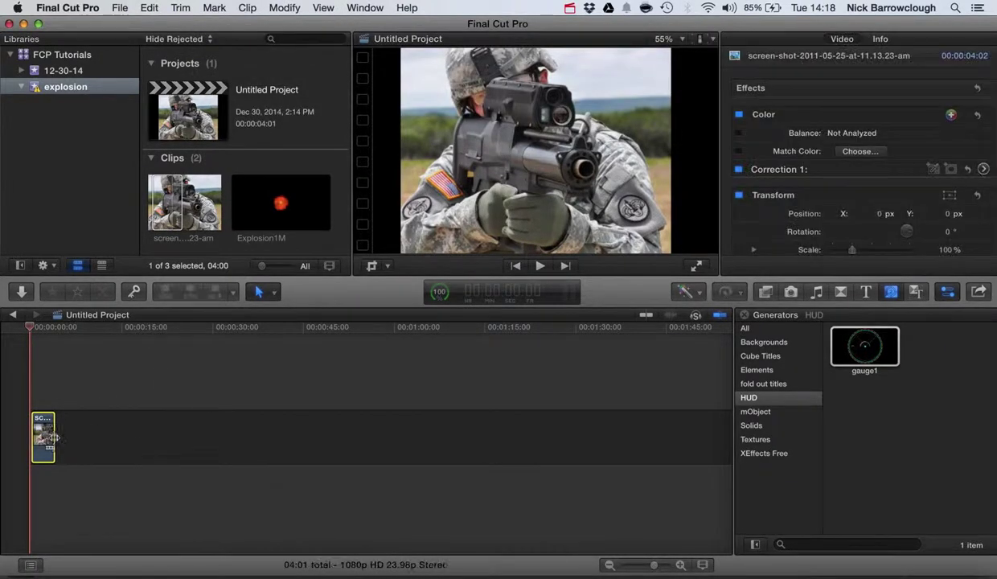
{"action": "left_click_drag", "start_coordinate": [54, 414], "coordinate": [629, 407]}
Place the gauge1 clip above the soldier clip in the timeline.
{"action": "left_click", "coordinate": [47, 55]}
{"action": "left_click", "coordinate": [50, 70]}
{"action": "left_click", "coordinate": [195, 202]}
{"action": "left_click_drag", "start_coordinate": [171, 326], "coordinate": [121, 369]}
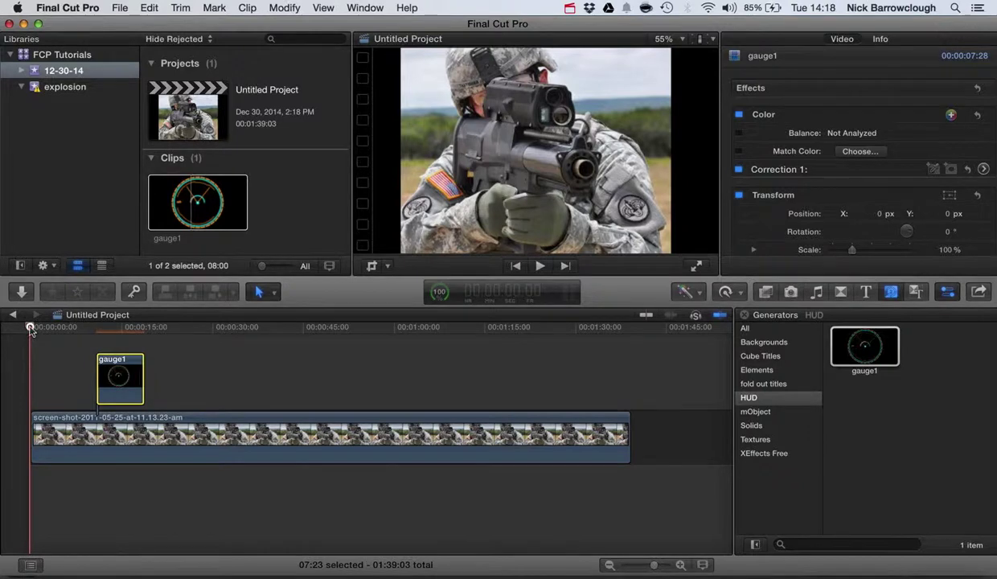
Play back the gauge1 overlay on the soldier footage from near the start.
{"action": "left_click_drag", "start_coordinate": [30, 329], "coordinate": [112, 342]}
{"action": "left_click", "coordinate": [540, 267]}
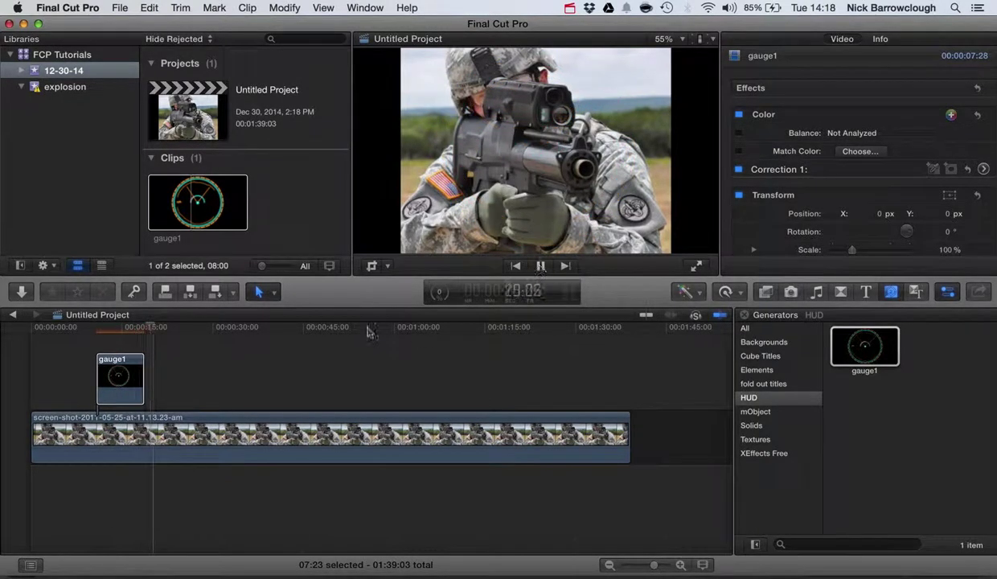
{"action": "left_click", "coordinate": [116, 376]}
{"action": "left_click", "coordinate": [61, 326]}
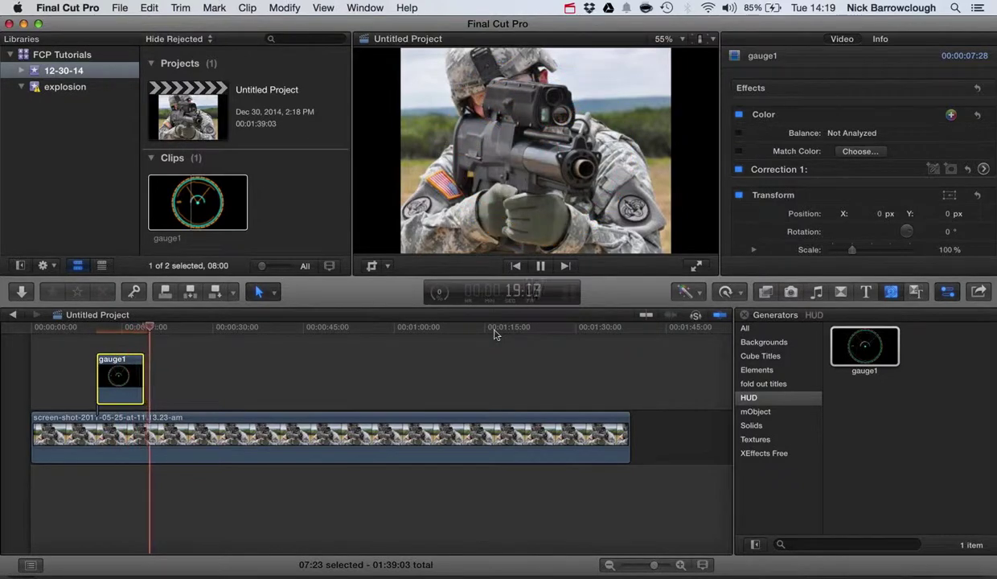
{"action": "left_click", "coordinate": [541, 266]}
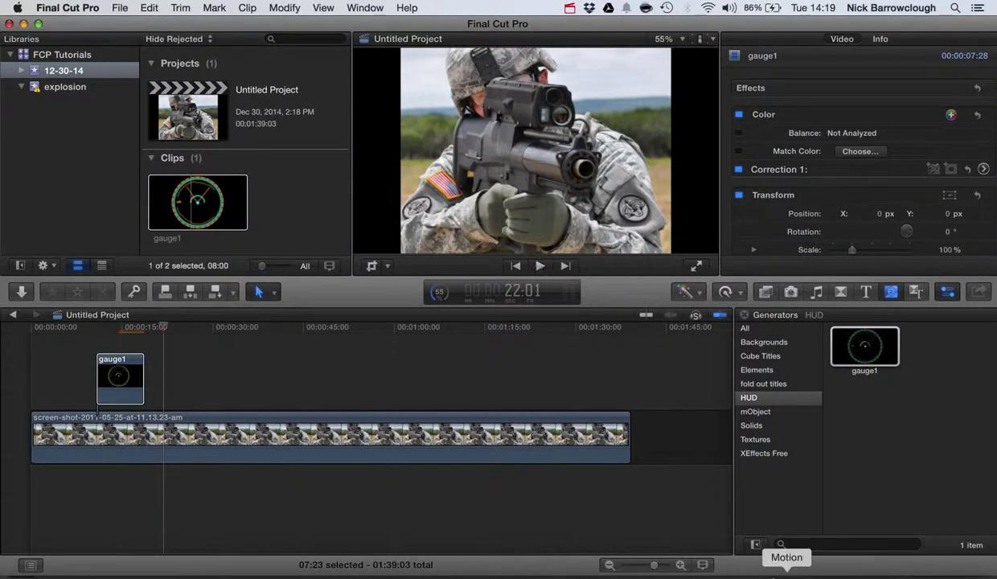
{"action": "left_click", "coordinate": [784, 573]}
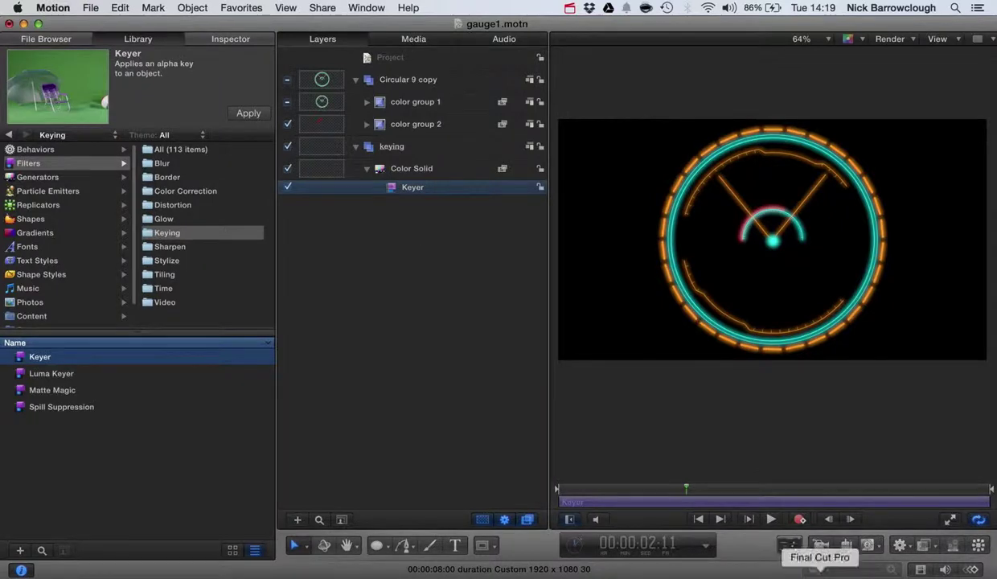
Recheck the gauge overlay frame in Final Cut Pro before returning to Motion.
{"action": "left_click", "coordinate": [796, 573]}
{"action": "left_click_drag", "start_coordinate": [165, 327], "coordinate": [113, 327]}
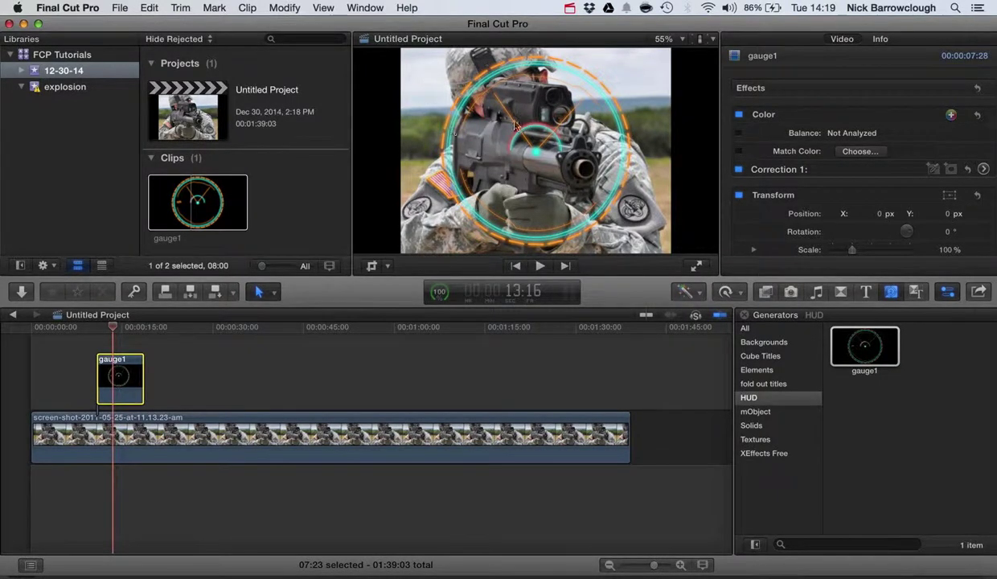
{"action": "left_click", "coordinate": [139, 372]}
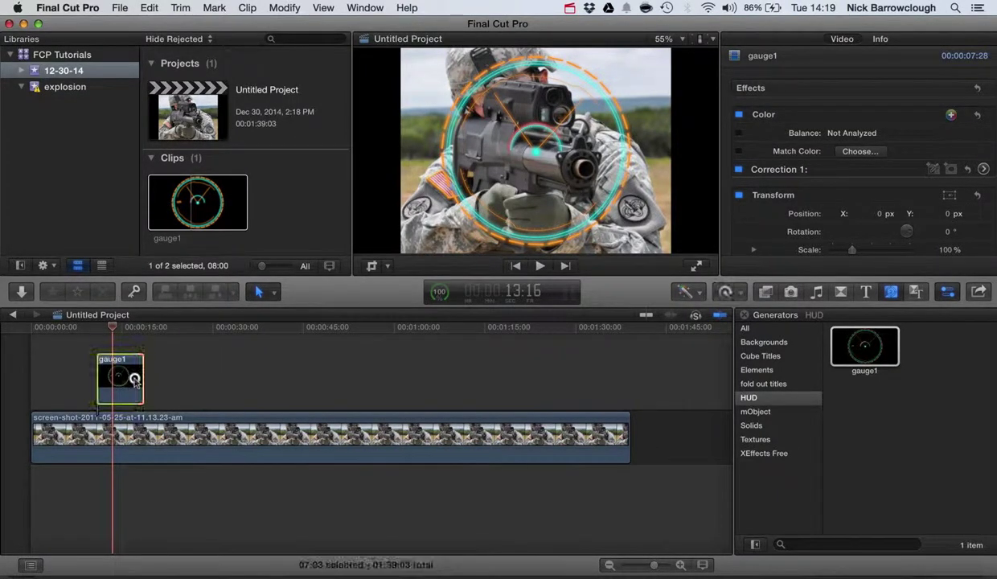
{"action": "left_click", "coordinate": [786, 573]}
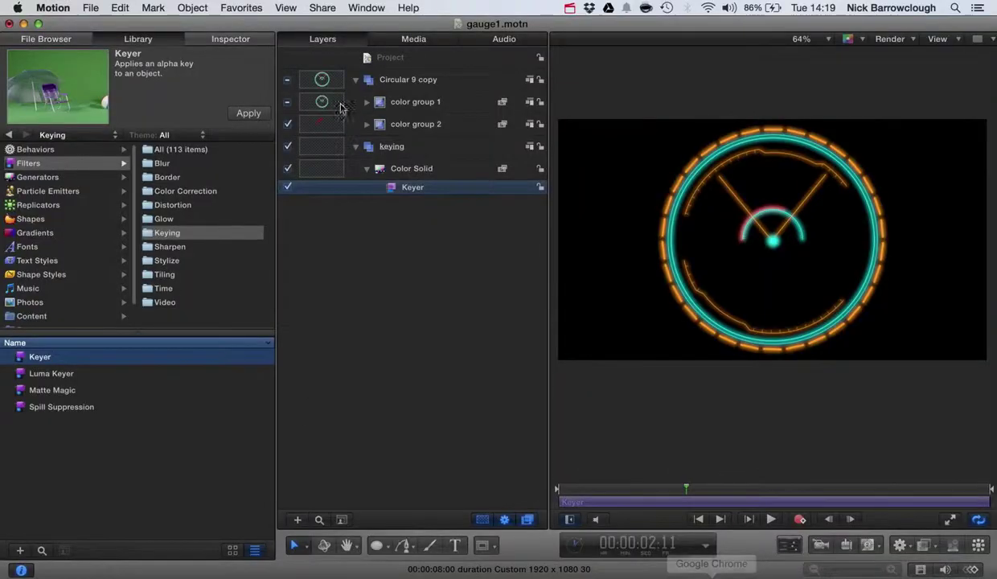
Turn off Colorize and indicator color so the gauge goes white, keeping the Keyer on.
{"action": "left_click", "coordinate": [366, 103]}
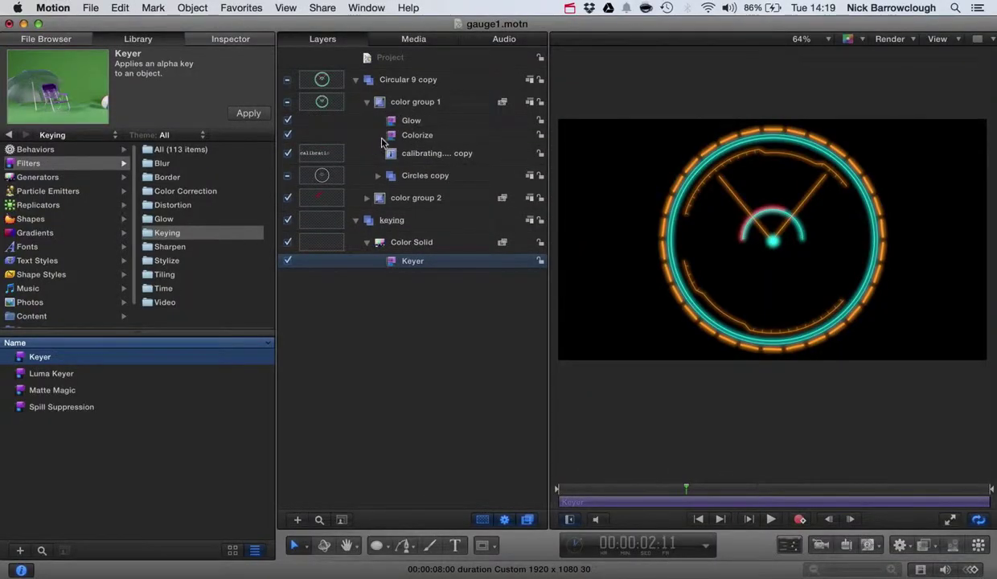
{"action": "left_click", "coordinate": [287, 134]}
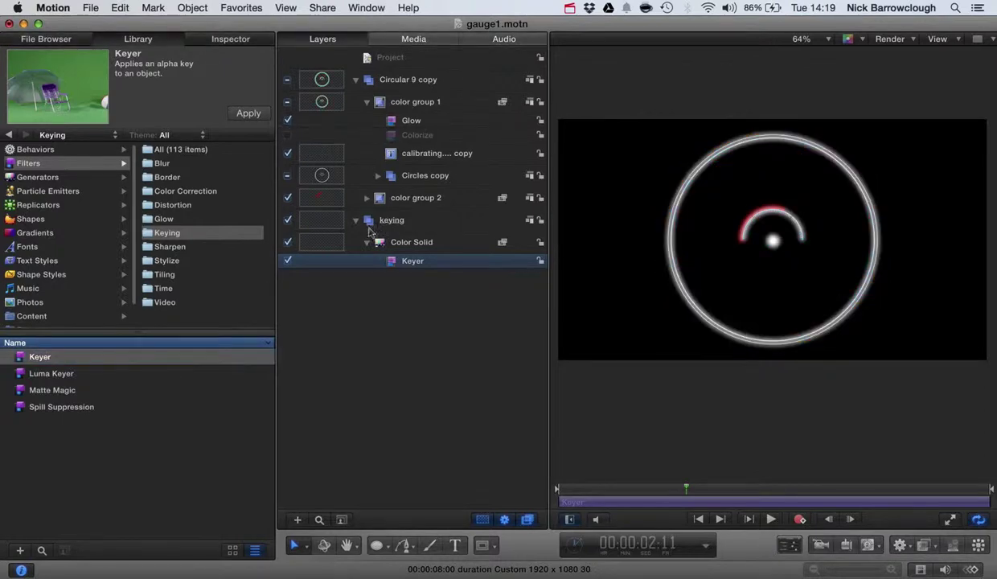
{"action": "left_click", "coordinate": [367, 198]}
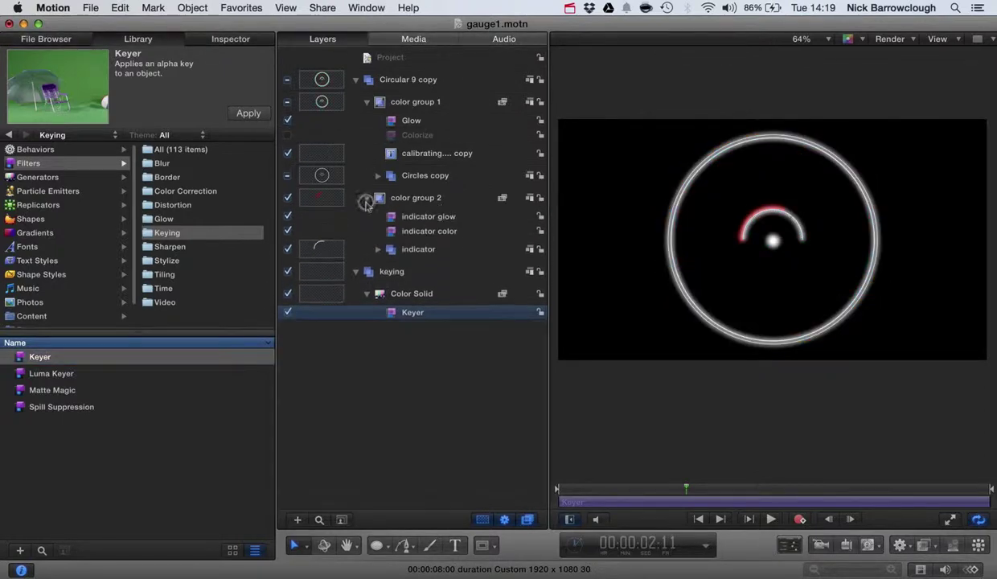
{"action": "left_click", "coordinate": [287, 231]}
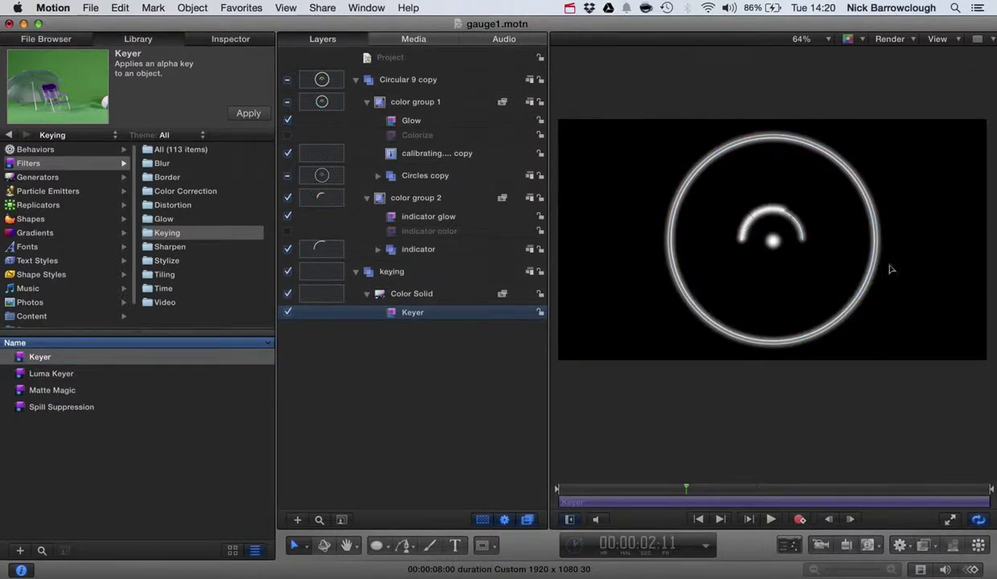
{"action": "left_click", "coordinate": [288, 312]}
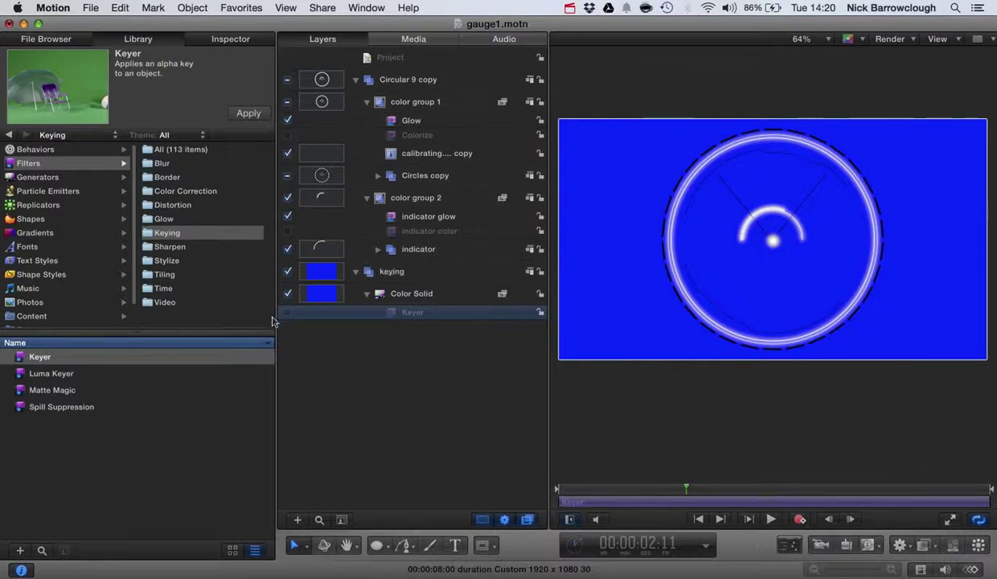
{"action": "left_click", "coordinate": [288, 313]}
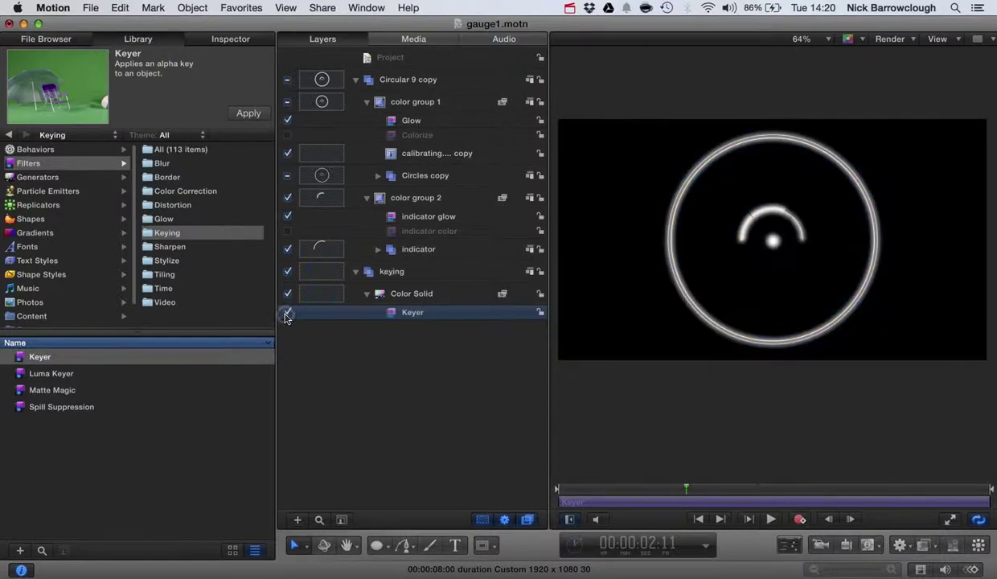
Export the black-and-white gauge as a ProRes 4444 movie named gauge1BW.
{"action": "left_click", "coordinate": [323, 8]}
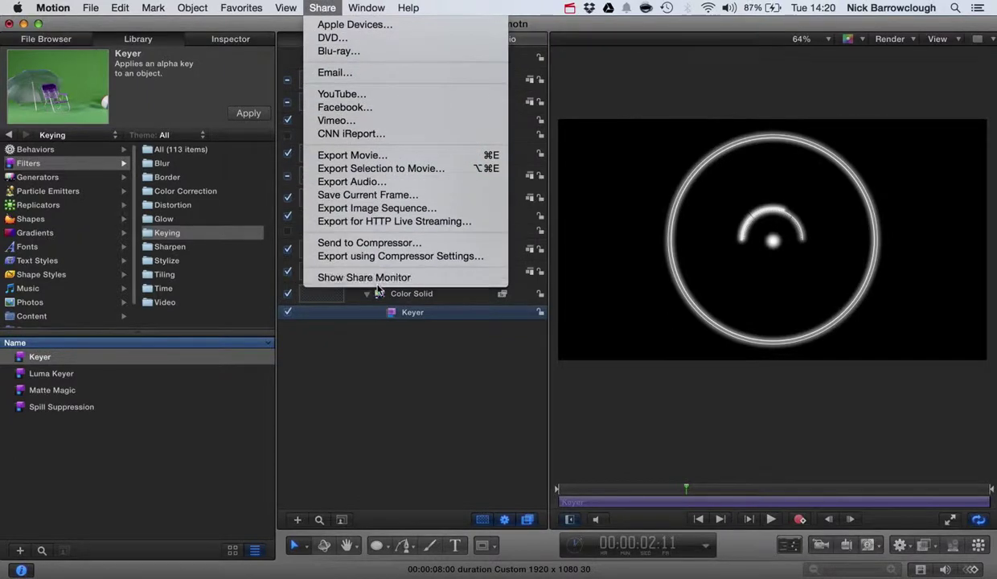
{"action": "left_click", "coordinate": [353, 155]}
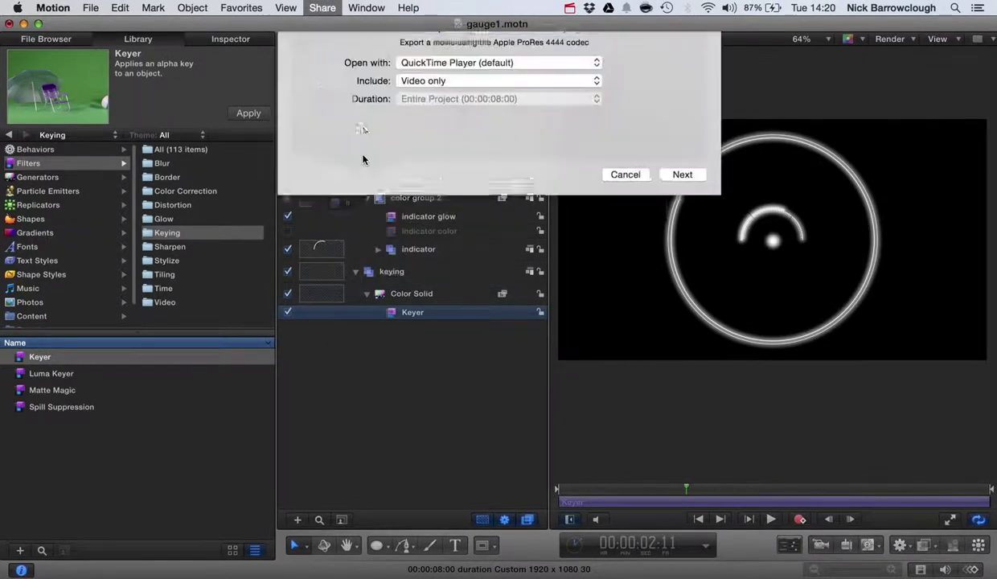
{"action": "left_click", "coordinate": [683, 388]}
{"action": "key", "text": "Right"}
{"action": "type", "text": "BW"}
{"action": "key", "text": "Return"}
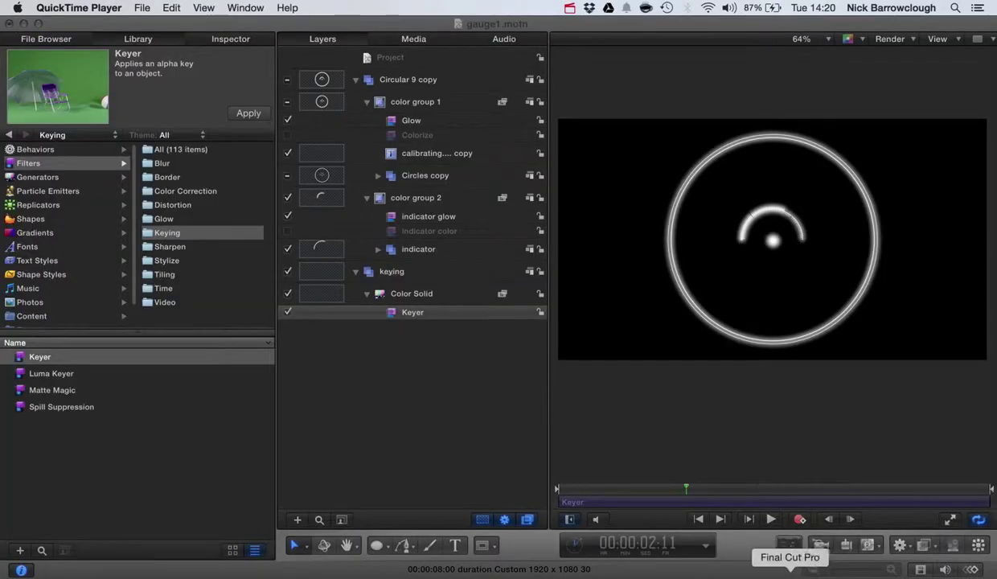
Back in Final Cut Pro, import gauge1BW.mov into the browser.
{"action": "left_click", "coordinate": [791, 572]}
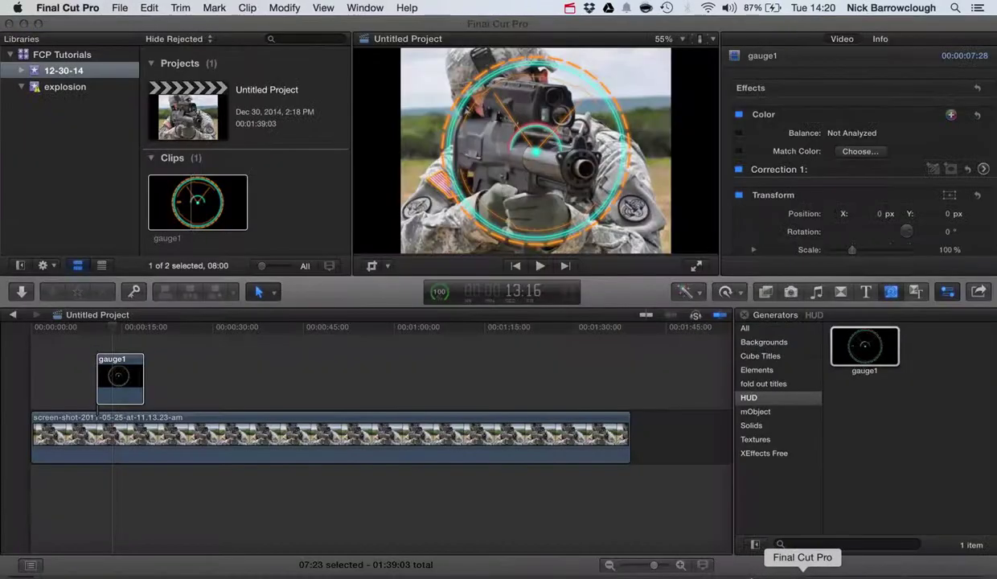
{"action": "right_click", "coordinate": [301, 197]}
{"action": "left_click", "coordinate": [299, 197]}
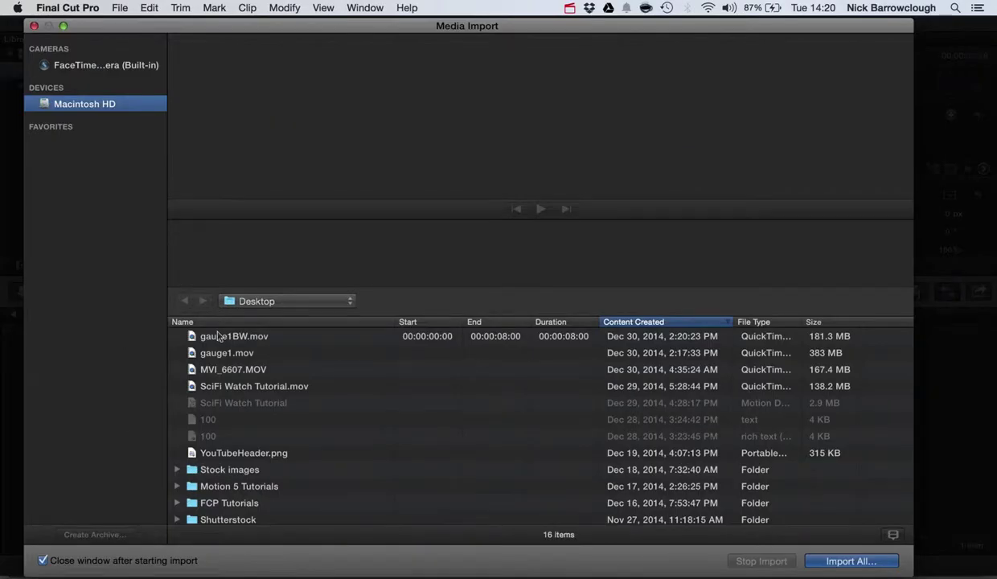
{"action": "double_click", "coordinate": [217, 336]}
{"action": "left_click", "coordinate": [610, 407]}
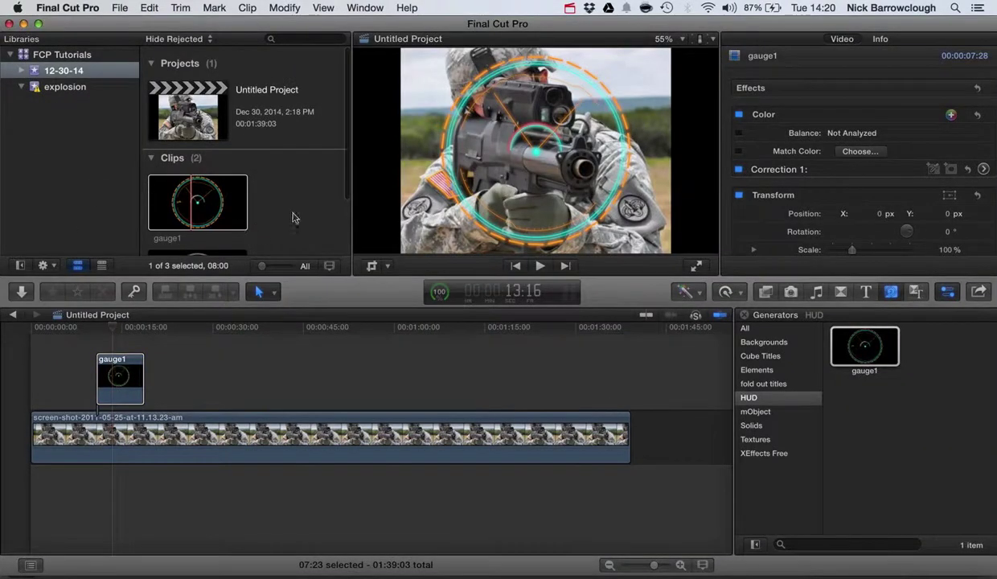
Connect the whole gauge1BW clip above the soldier footage next to gauge1 and preview it.
{"action": "left_click_drag", "start_coordinate": [185, 203], "coordinate": [302, 259]}
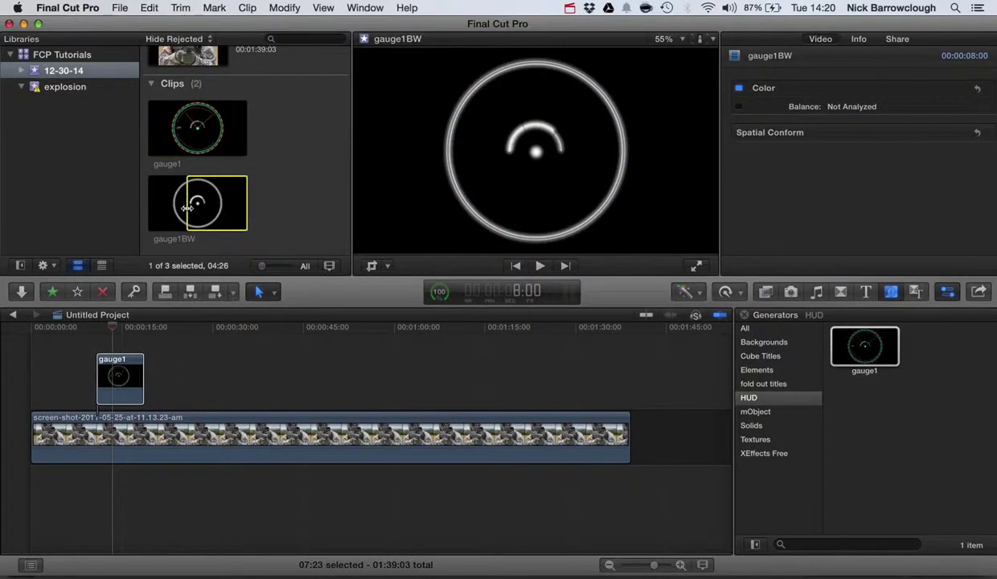
{"action": "left_click_drag", "start_coordinate": [186, 208], "coordinate": [180, 378]}
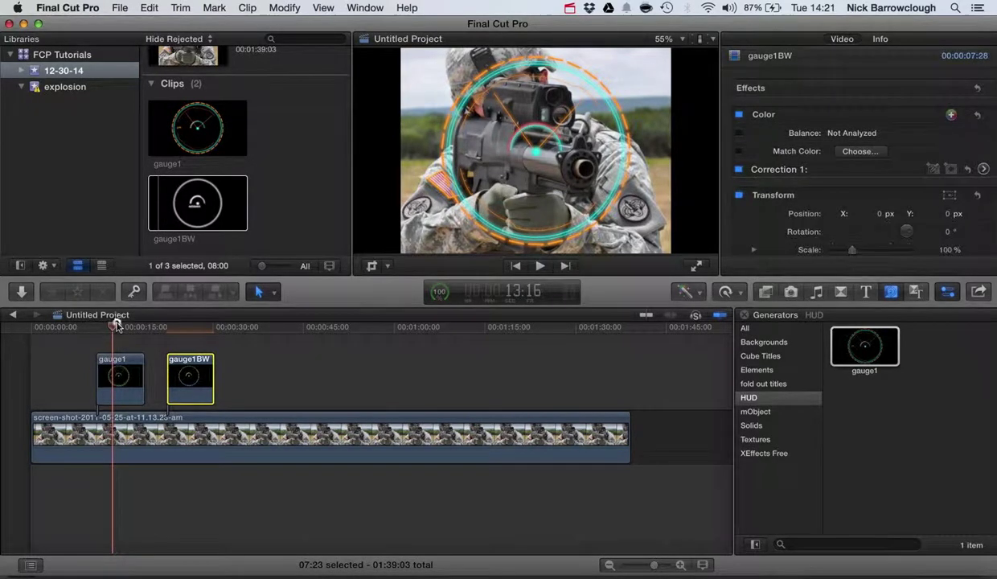
{"action": "left_click_drag", "start_coordinate": [117, 325], "coordinate": [189, 326]}
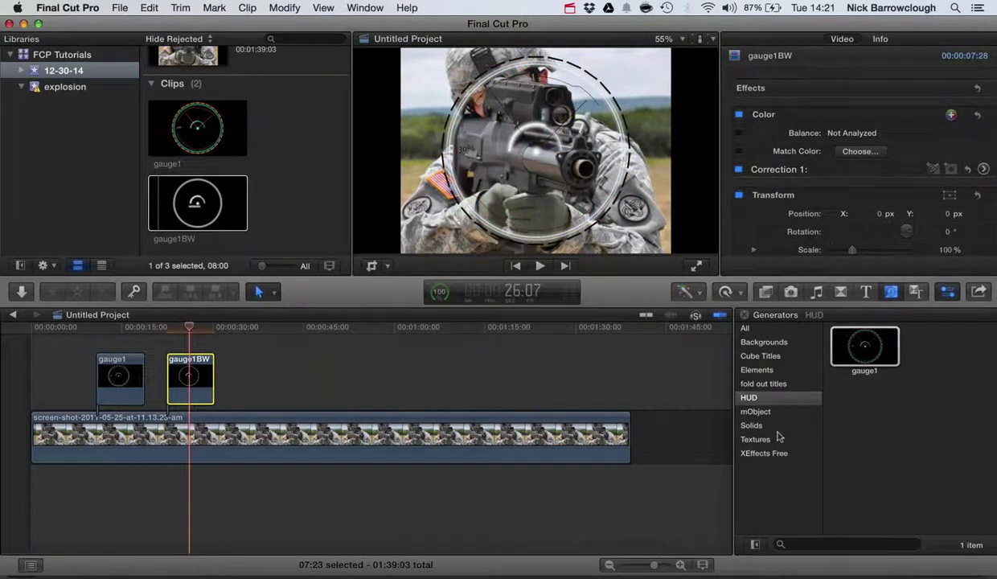
Open the Effects browser and select the All video category, listing 256 effects.
{"action": "left_click", "coordinate": [914, 56]}
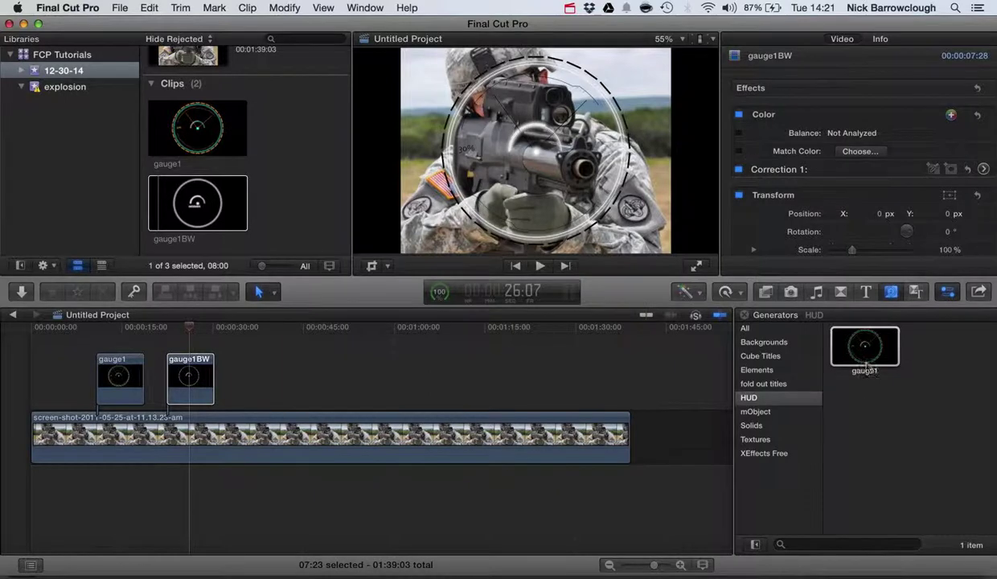
{"action": "left_click", "coordinate": [765, 292]}
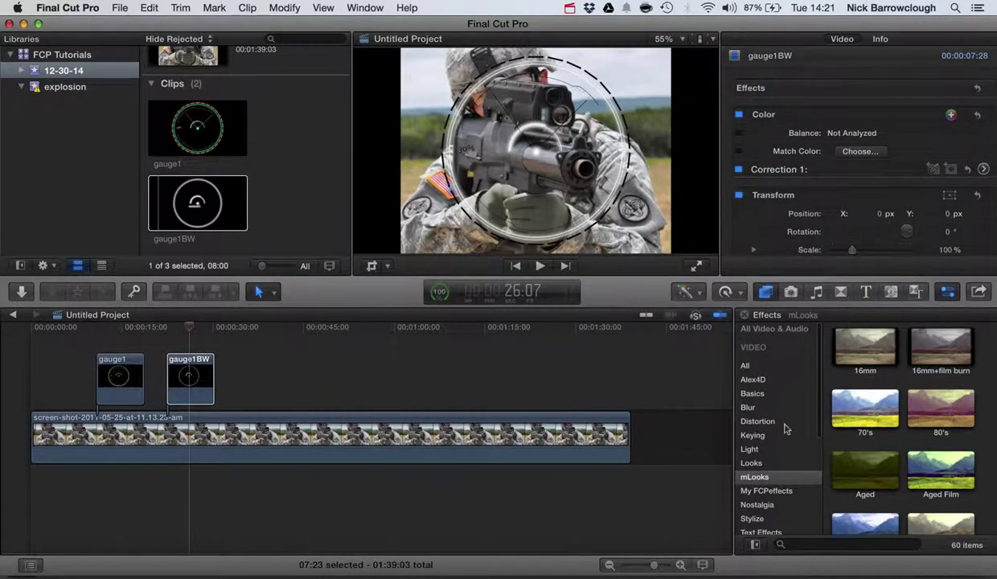
{"action": "scroll", "coordinate": [786, 429], "scroll_direction": "down", "scroll_amount": 5}
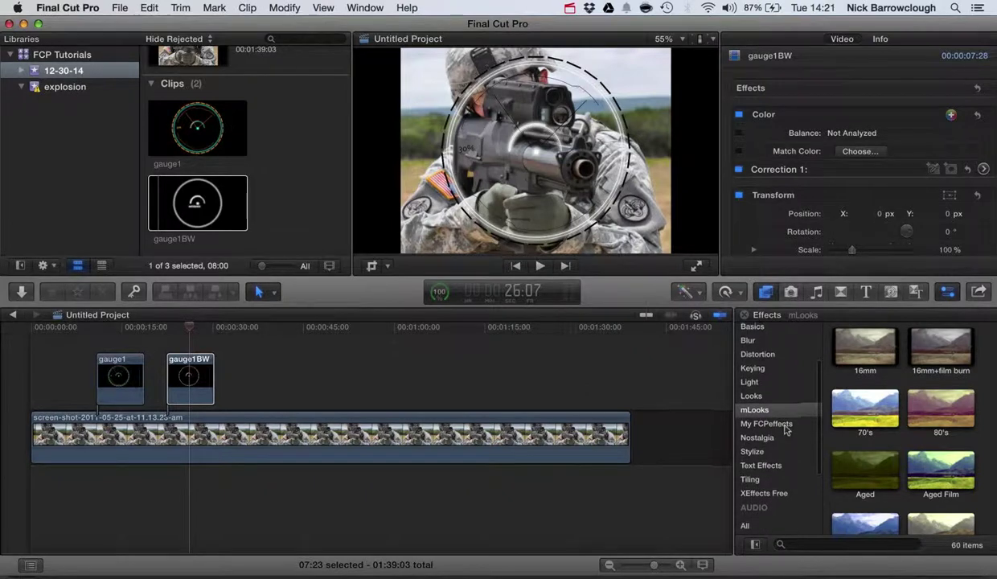
{"action": "scroll", "coordinate": [786, 430], "scroll_direction": "up", "scroll_amount": 5}
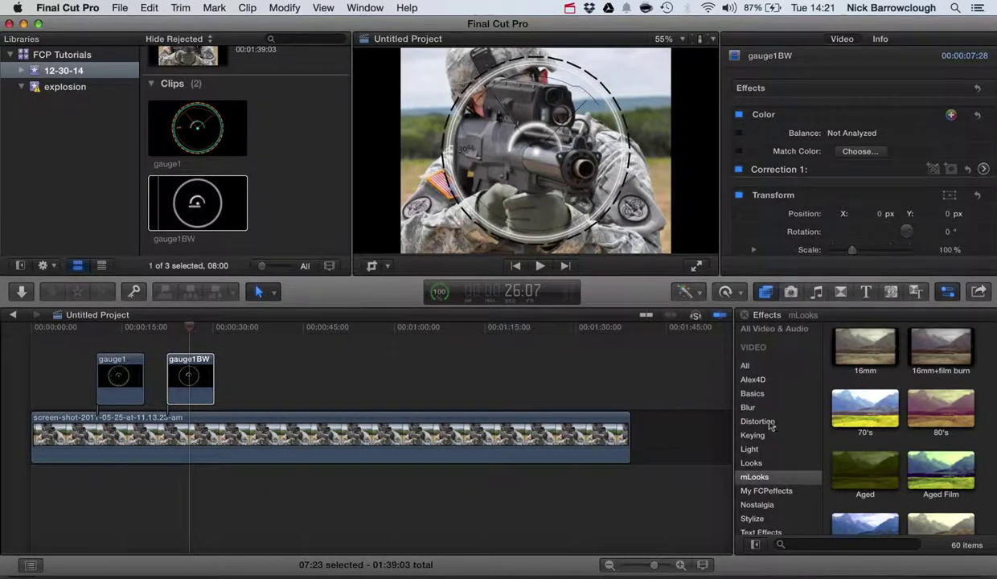
{"action": "left_click", "coordinate": [750, 366]}
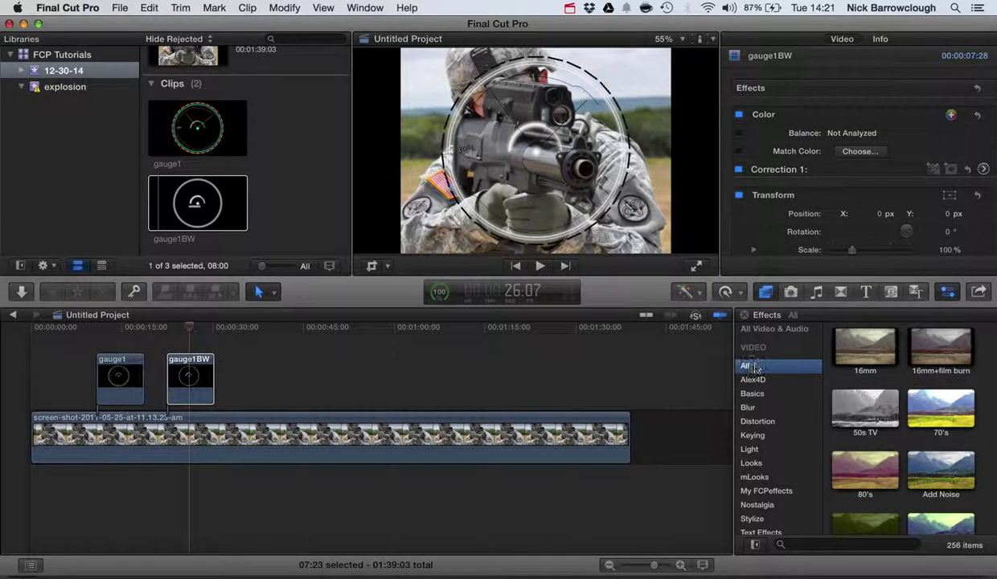
{"action": "key", "text": "super+4"}
{"action": "key", "text": "super+4"}
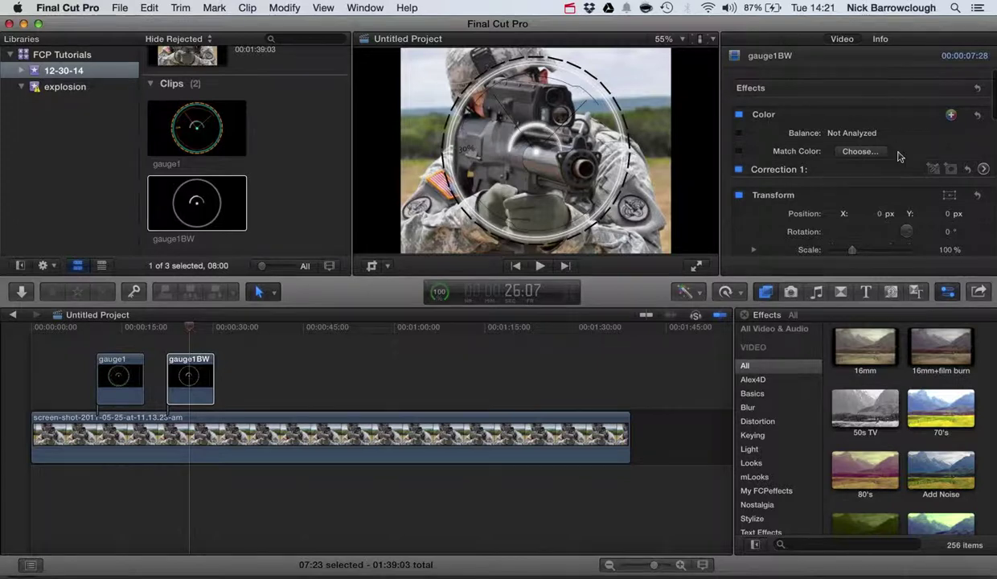
Open Correction 1's Color Board and push the Global, Midtones, Shadows and Highlights pucks toward green.
{"action": "left_click", "coordinate": [966, 169]}
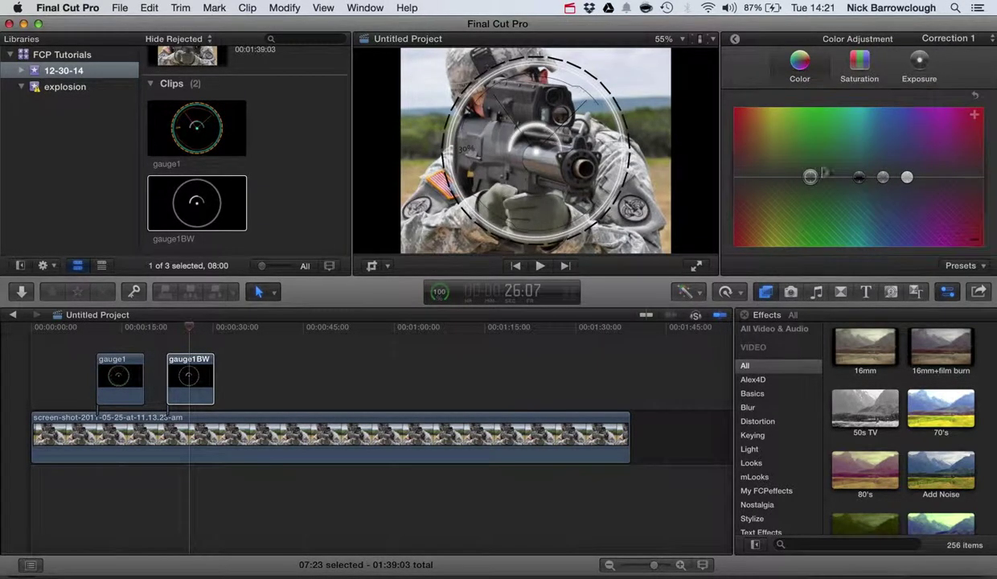
{"action": "left_click_drag", "start_coordinate": [810, 177], "coordinate": [799, 155]}
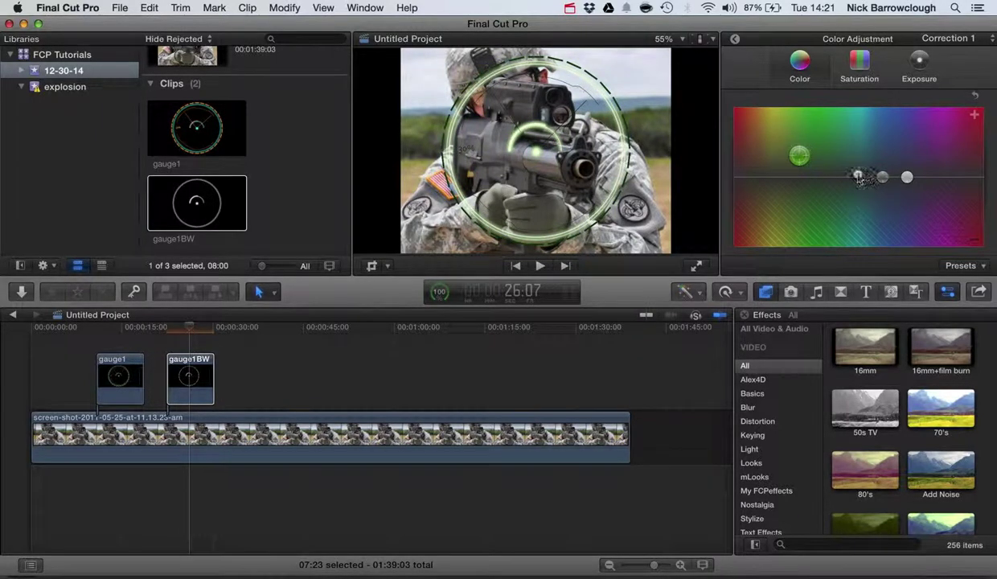
{"action": "left_click_drag", "start_coordinate": [859, 177], "coordinate": [929, 142]}
{"action": "left_click_drag", "start_coordinate": [882, 178], "coordinate": [849, 229]}
{"action": "left_click_drag", "start_coordinate": [864, 160], "coordinate": [868, 215]}
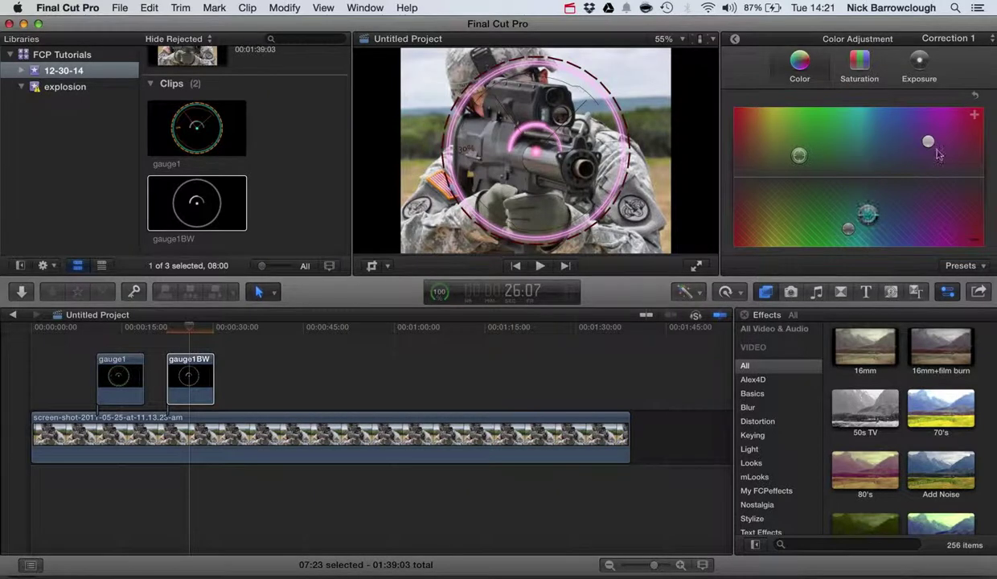
{"action": "left_click", "coordinate": [913, 141]}
{"action": "left_click_drag", "start_coordinate": [913, 142], "coordinate": [859, 107]}
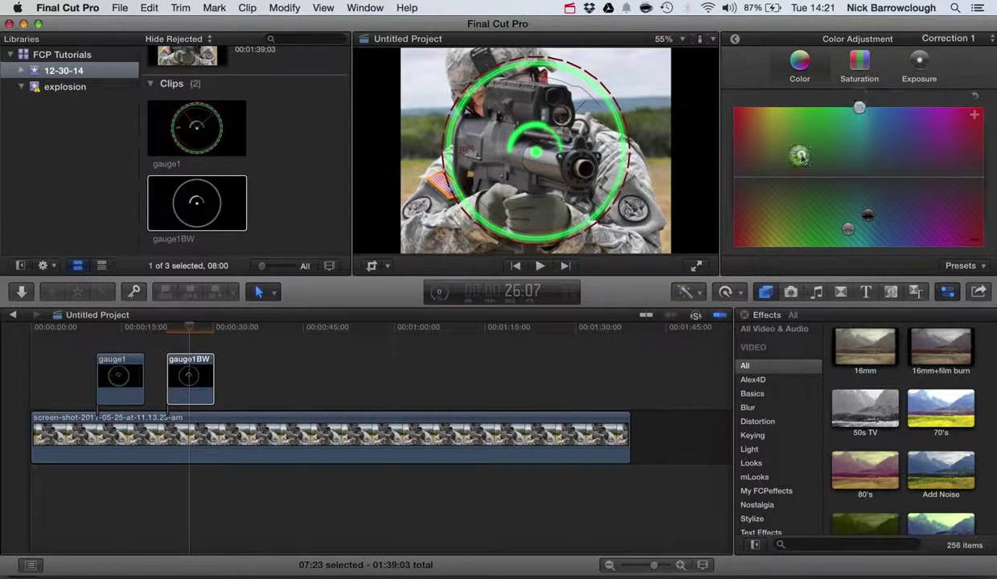
Rebalance the Color Board pucks so the gauge1BW overlay turns cyan.
{"action": "mouse_move", "coordinate": [799, 155]}
{"action": "left_mouse_down"}
{"action": "mouse_move", "coordinate": [788, 160]}
{"action": "mouse_move", "coordinate": [856, 160]}
{"action": "mouse_move", "coordinate": [772, 168]}
{"action": "mouse_move", "coordinate": [771, 207]}
{"action": "mouse_move", "coordinate": [797, 212]}
{"action": "mouse_move", "coordinate": [756, 218]}
{"action": "mouse_move", "coordinate": [842, 164]}
{"action": "left_mouse_up"}
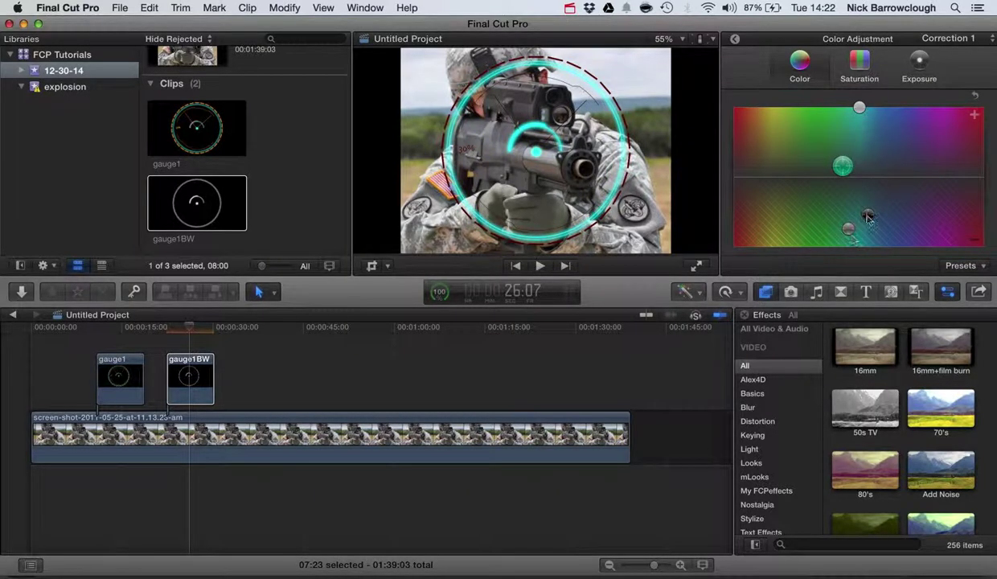
{"action": "left_click_drag", "start_coordinate": [868, 216], "coordinate": [868, 175]}
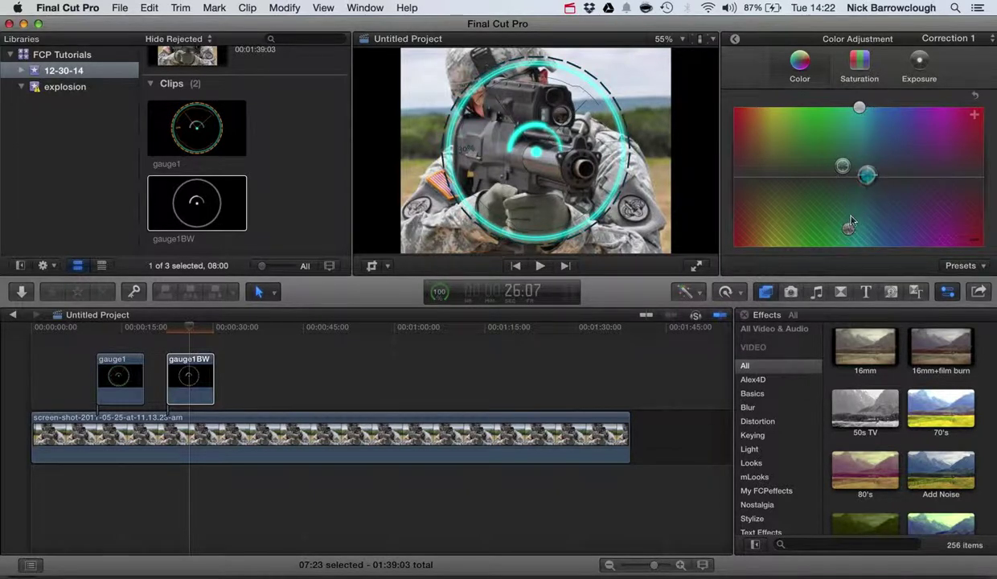
{"action": "left_click_drag", "start_coordinate": [847, 231], "coordinate": [786, 131]}
{"action": "left_click_drag", "start_coordinate": [842, 166], "coordinate": [796, 167]}
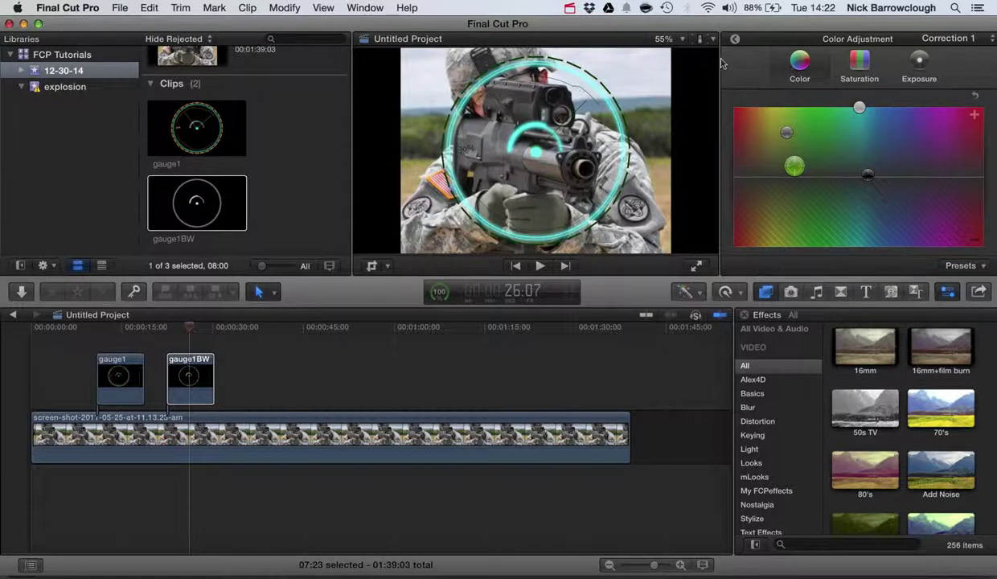
In Motion, re-enable gauge1's Colorize and indicator color filters, then return to Final Cut Pro.
{"action": "left_click", "coordinate": [780, 573]}
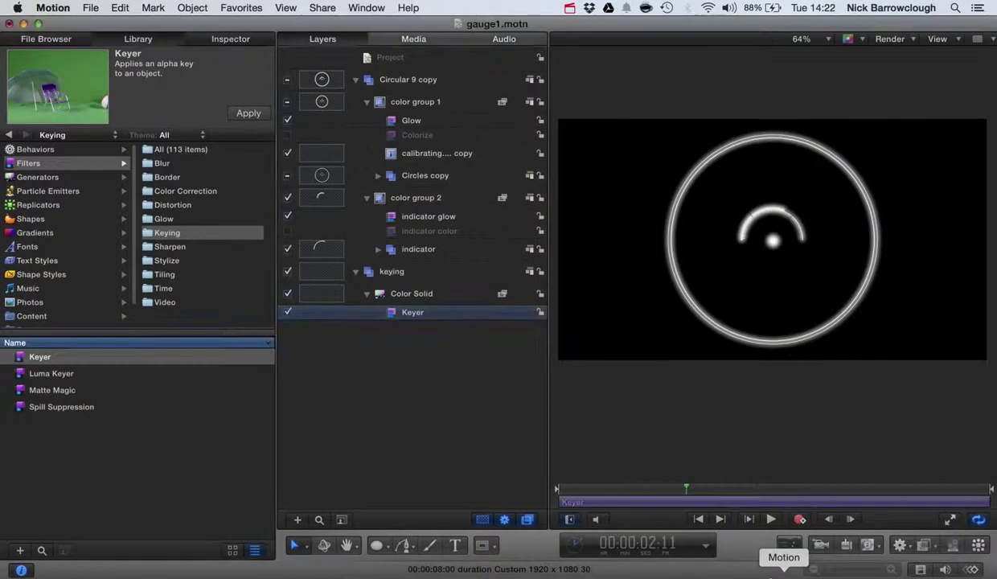
{"action": "left_click", "coordinate": [287, 134]}
{"action": "left_click", "coordinate": [288, 231]}
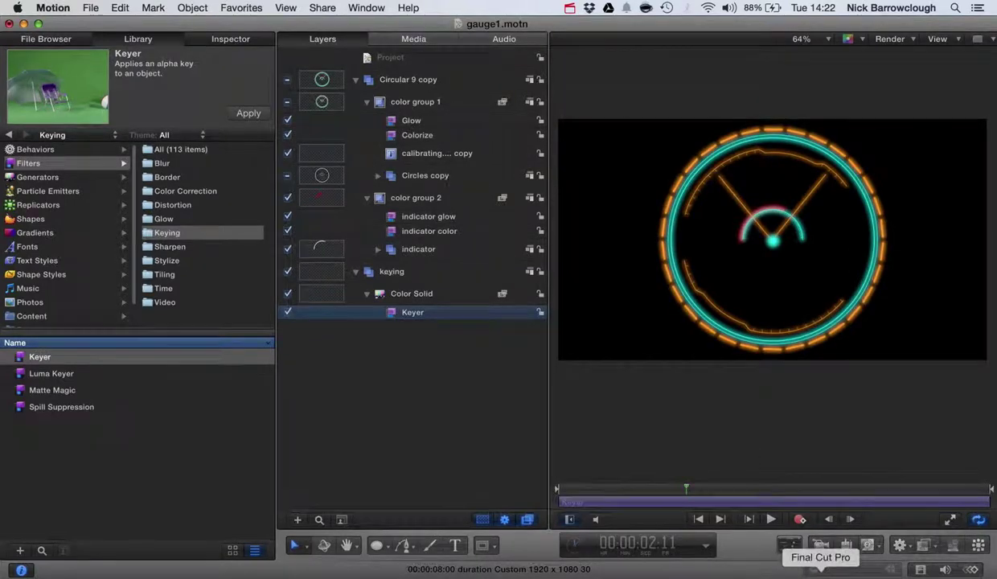
{"action": "left_click", "coordinate": [824, 573]}
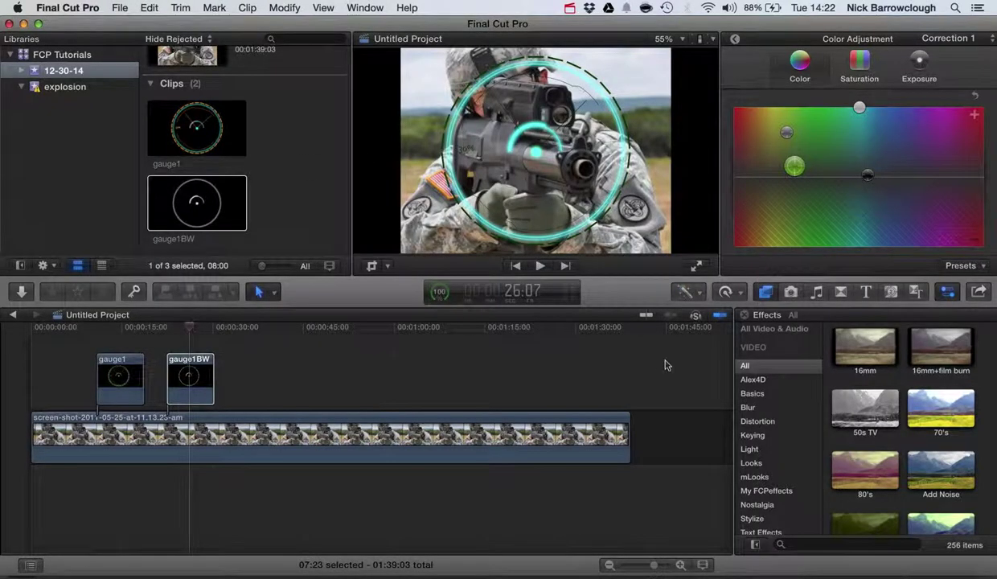